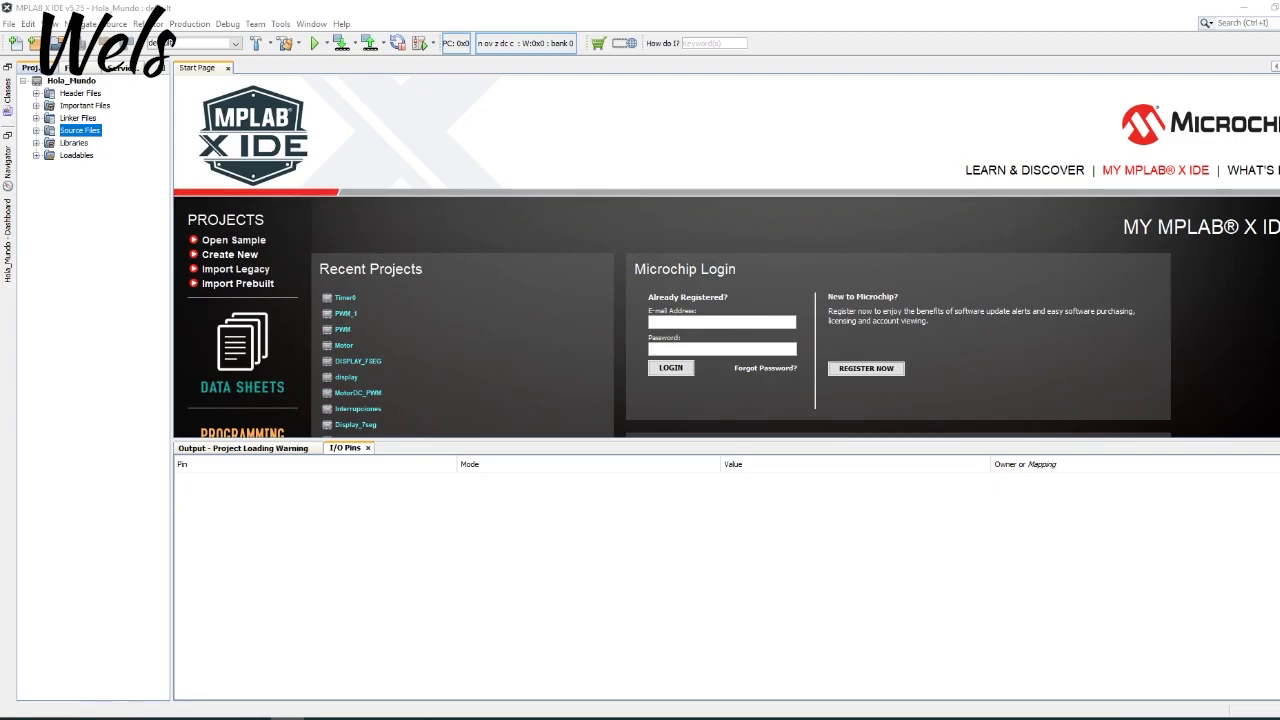
Switch to the browser and view the Hola_Mundo folder under Simulaciones in the TalleresPIC18F4550 GitHub repository.
left_click(84, 716)
left_click(386, 12)
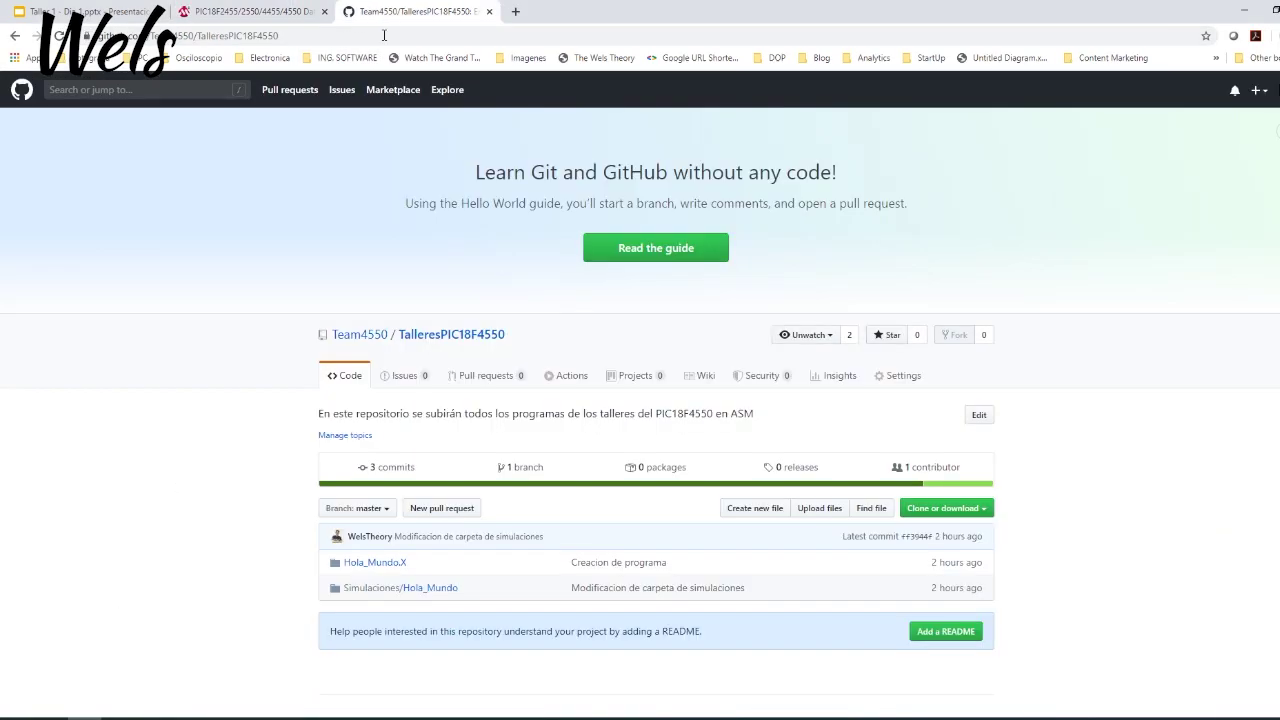
scroll(408, 180, "down", 1)
left_click(285, 37)
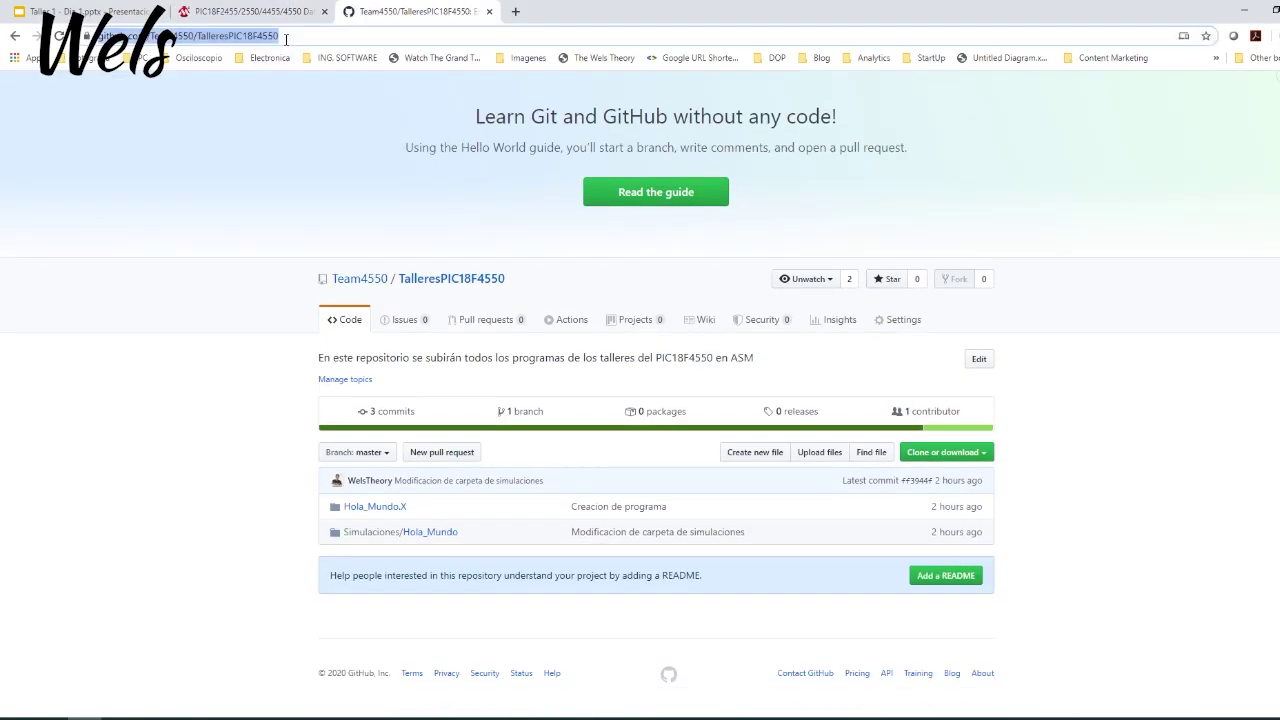
left_click(238, 474)
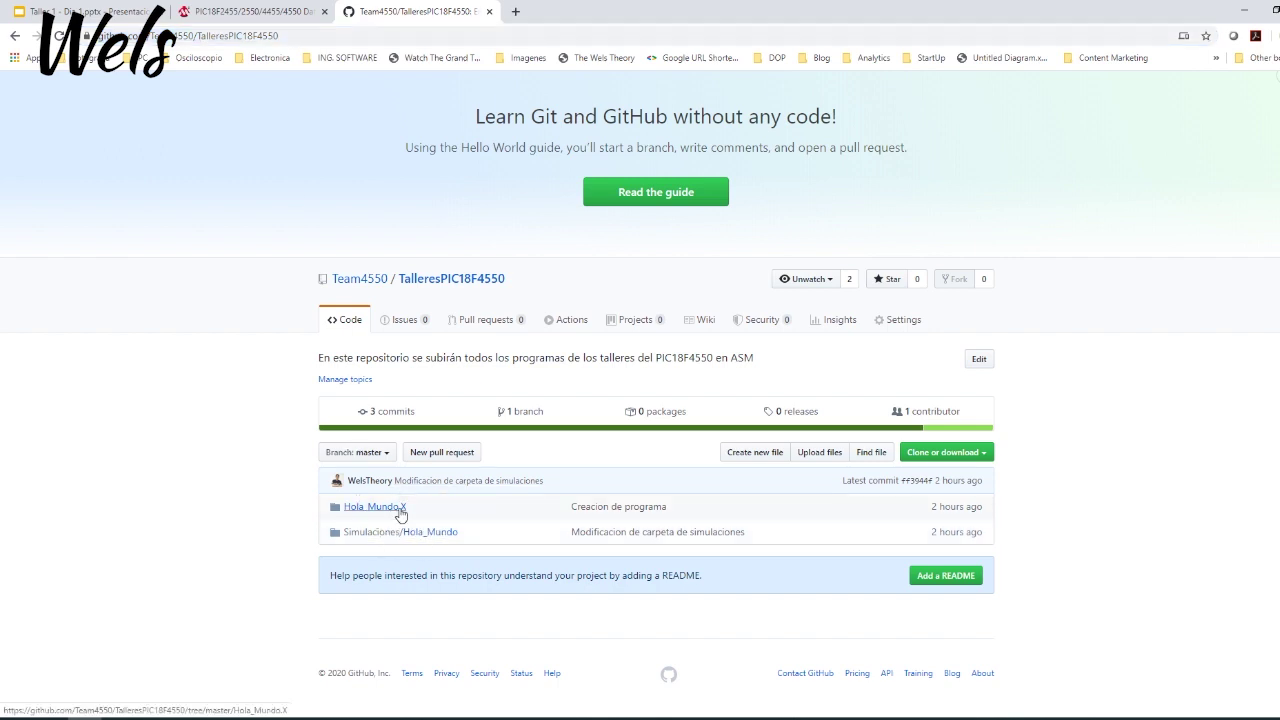
left_click(437, 536)
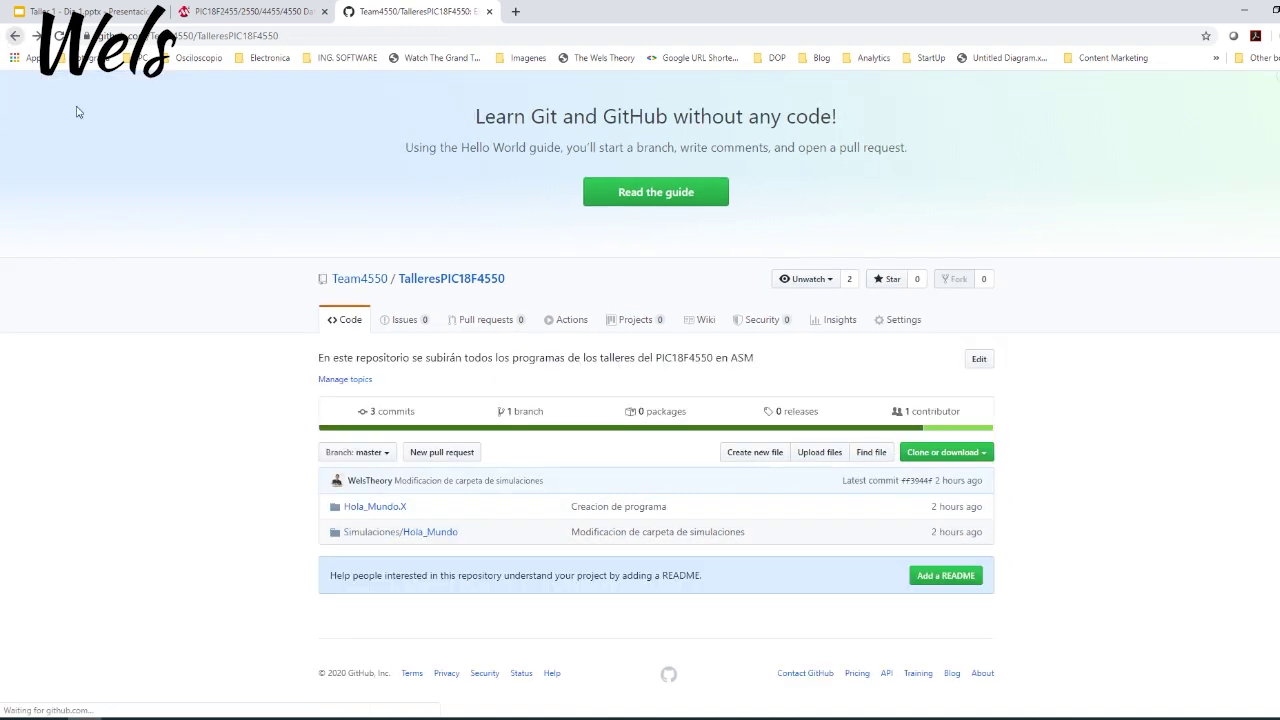
left_click(14, 36)
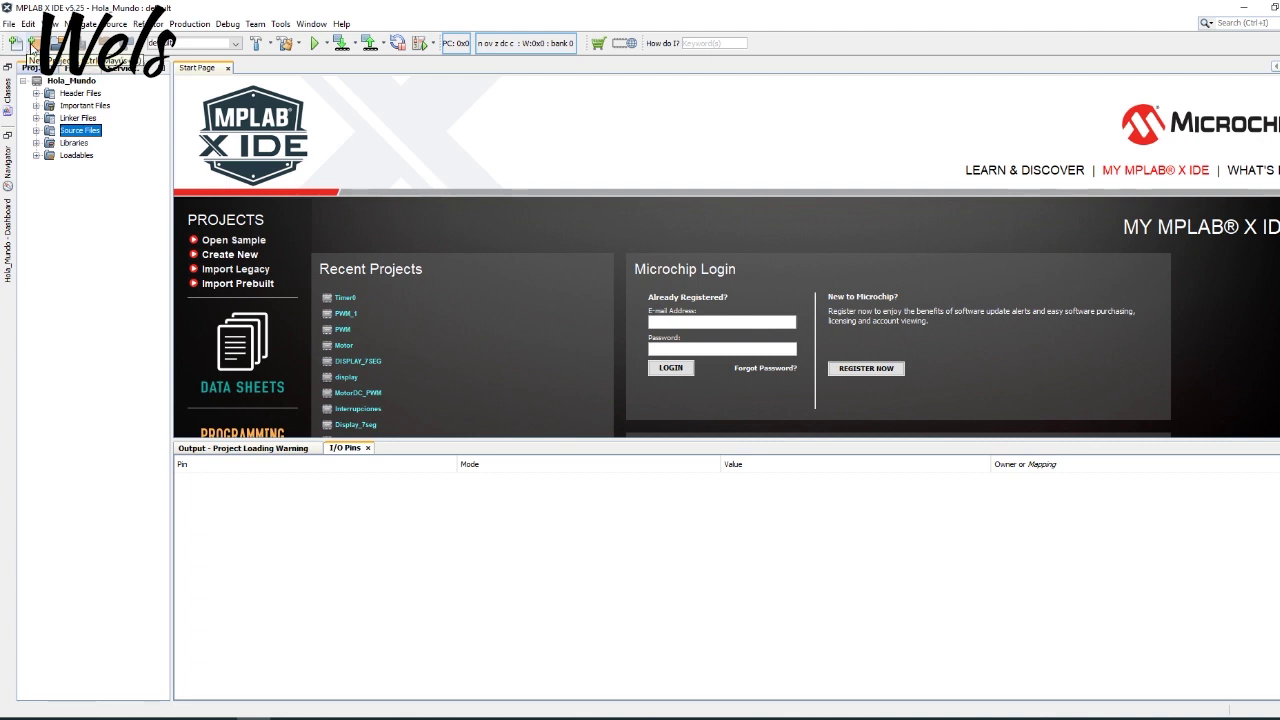
left_click(32, 44)
left_click_drag(566, 194, 573, 180)
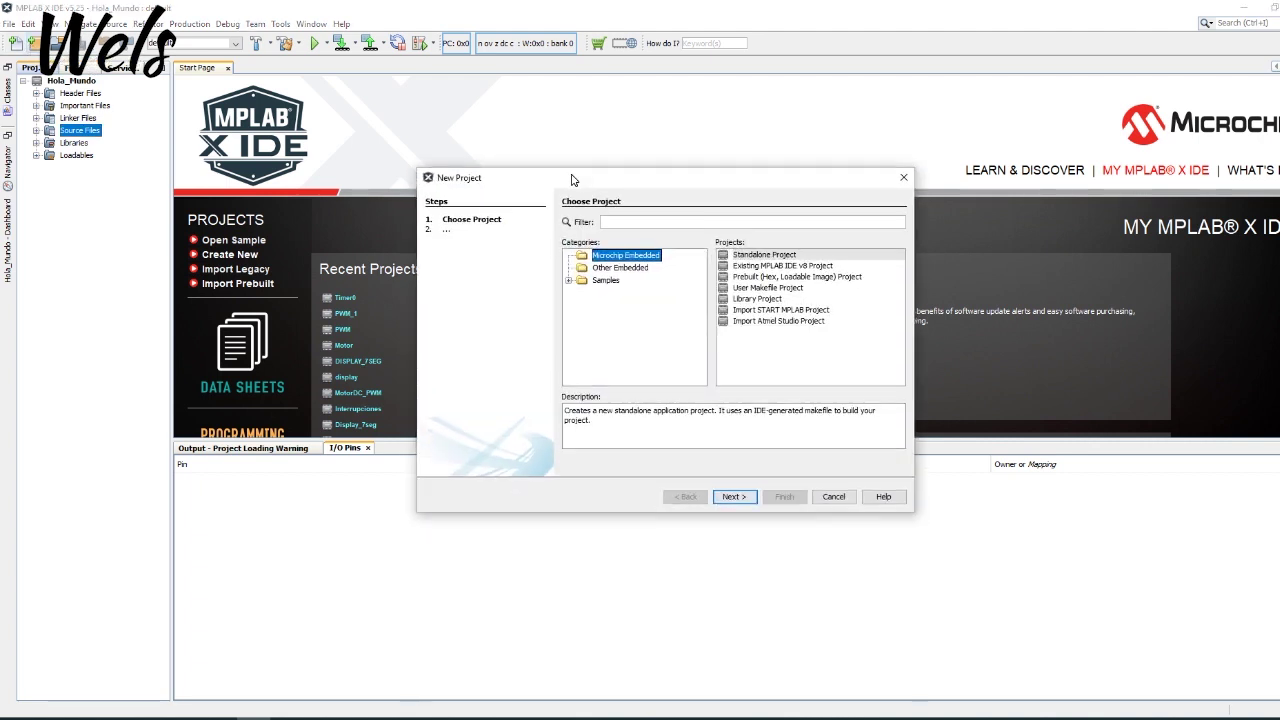
left_click(755, 257)
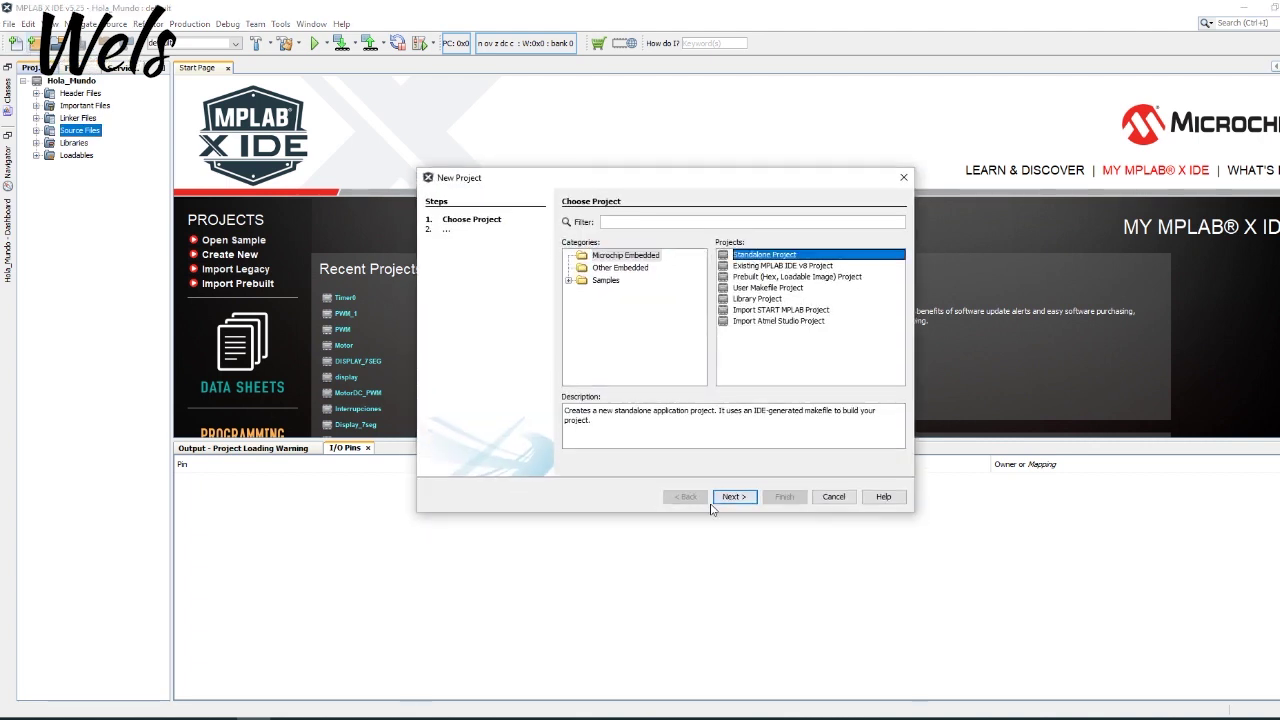
left_click(731, 497)
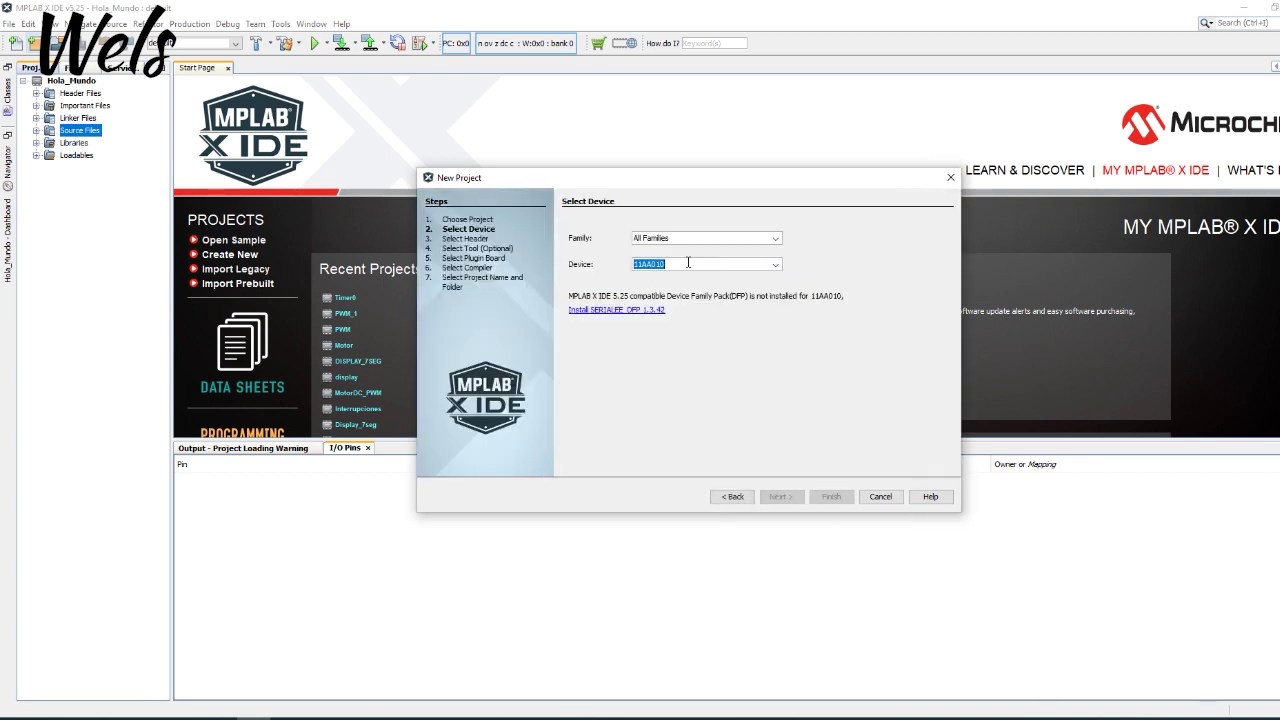
type("pic1")
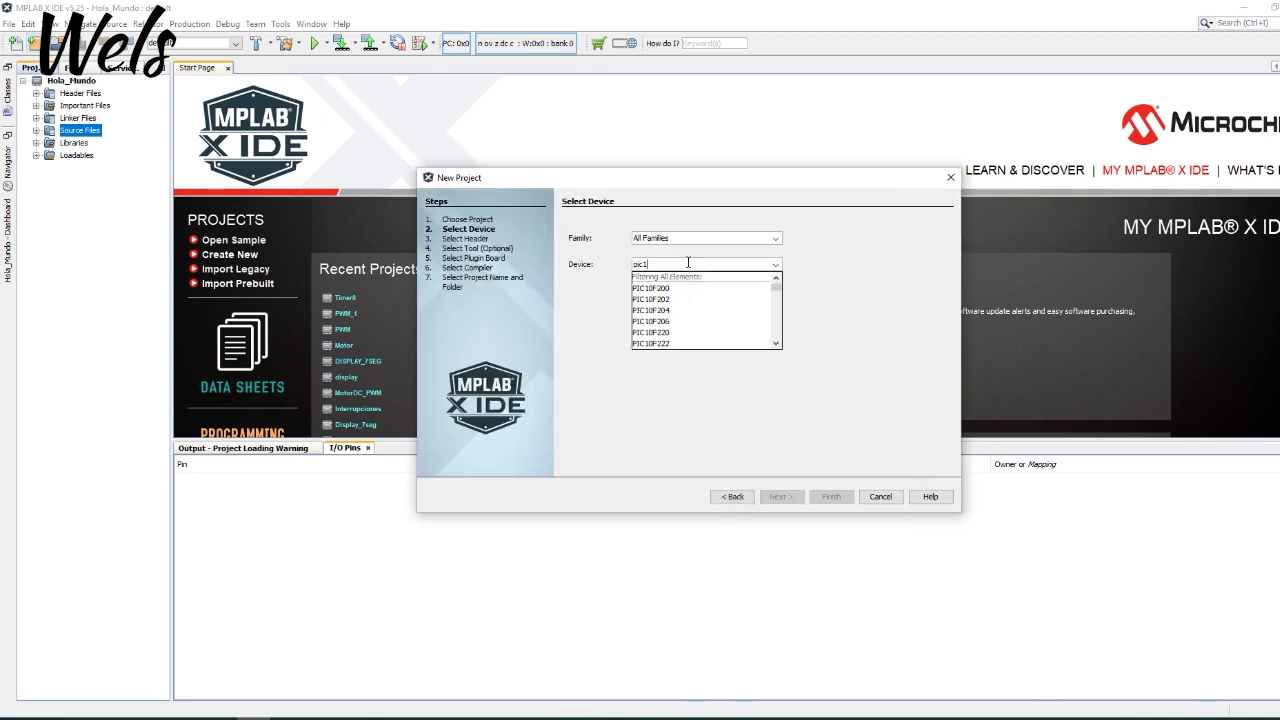
type("8f4550")
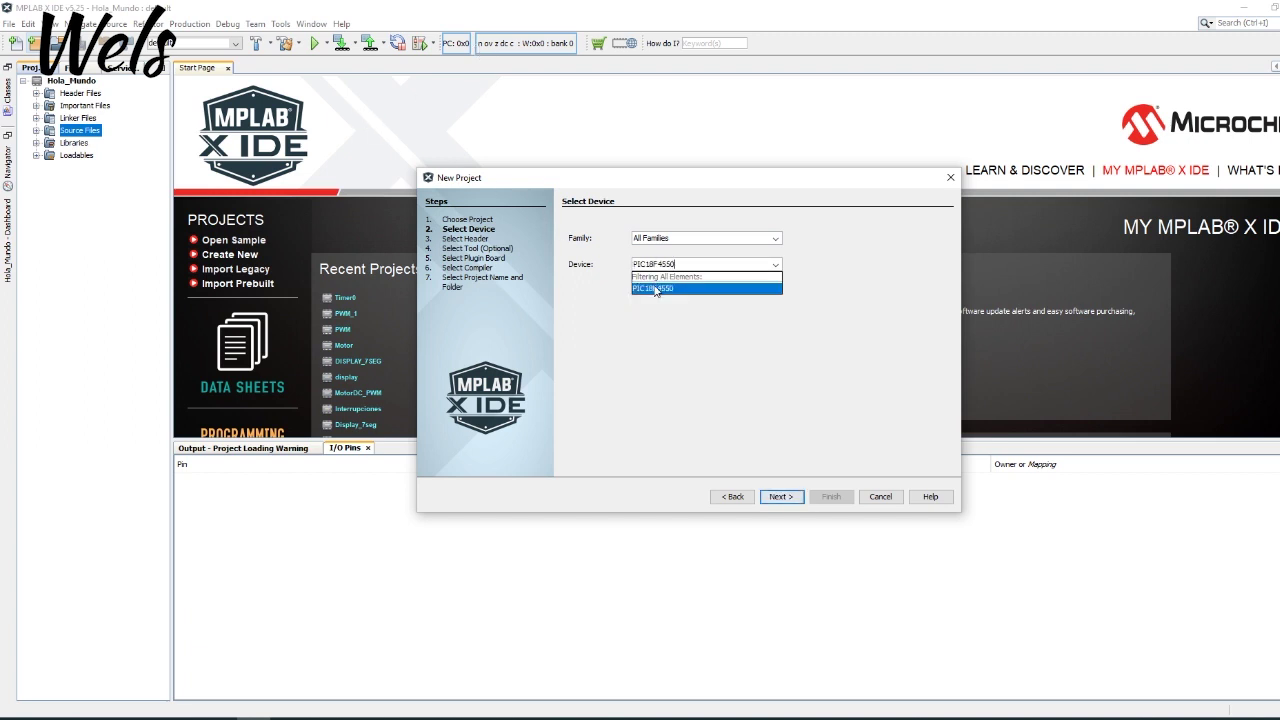
left_click(702, 287)
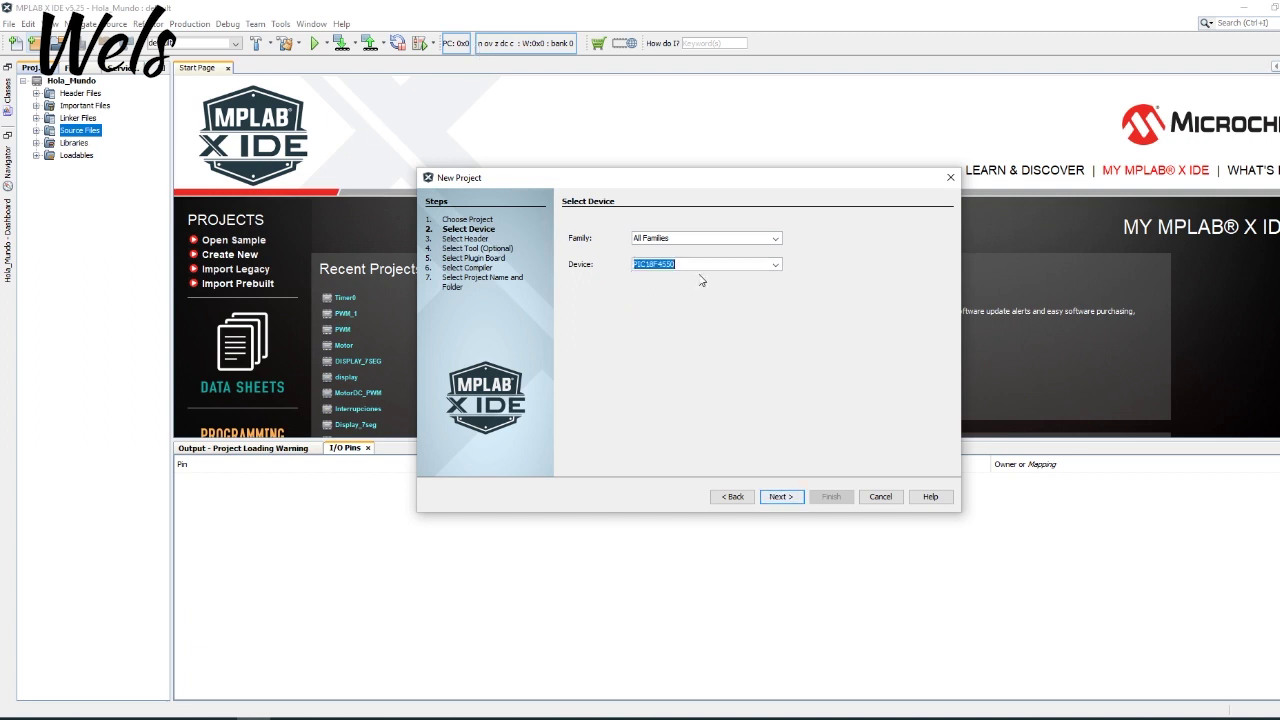
left_click(781, 496)
left_click(608, 284)
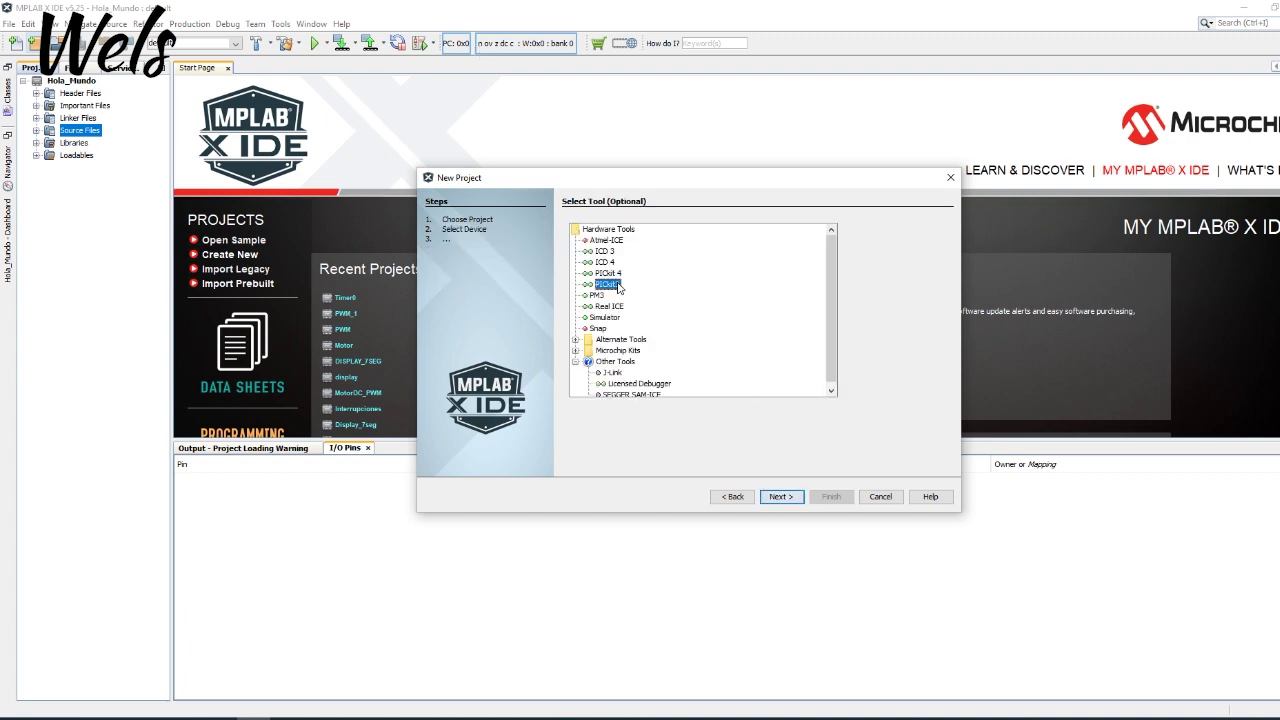
left_click(788, 496)
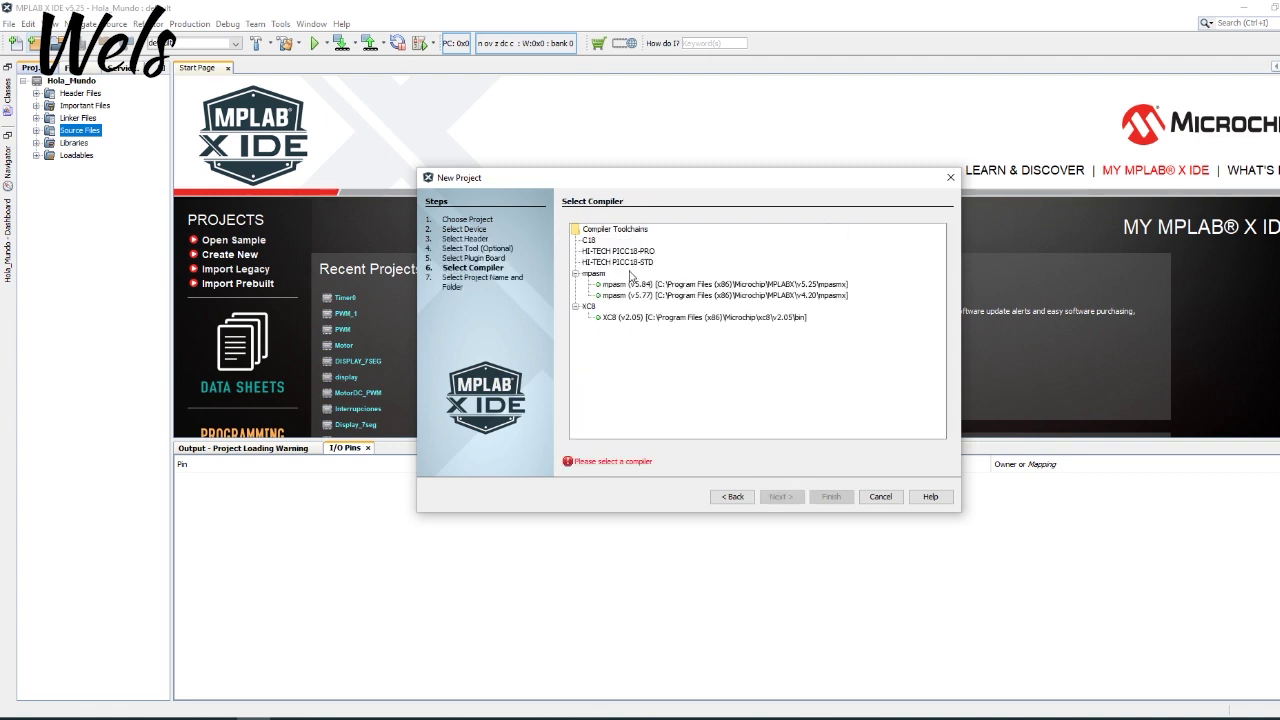
left_click(640, 286)
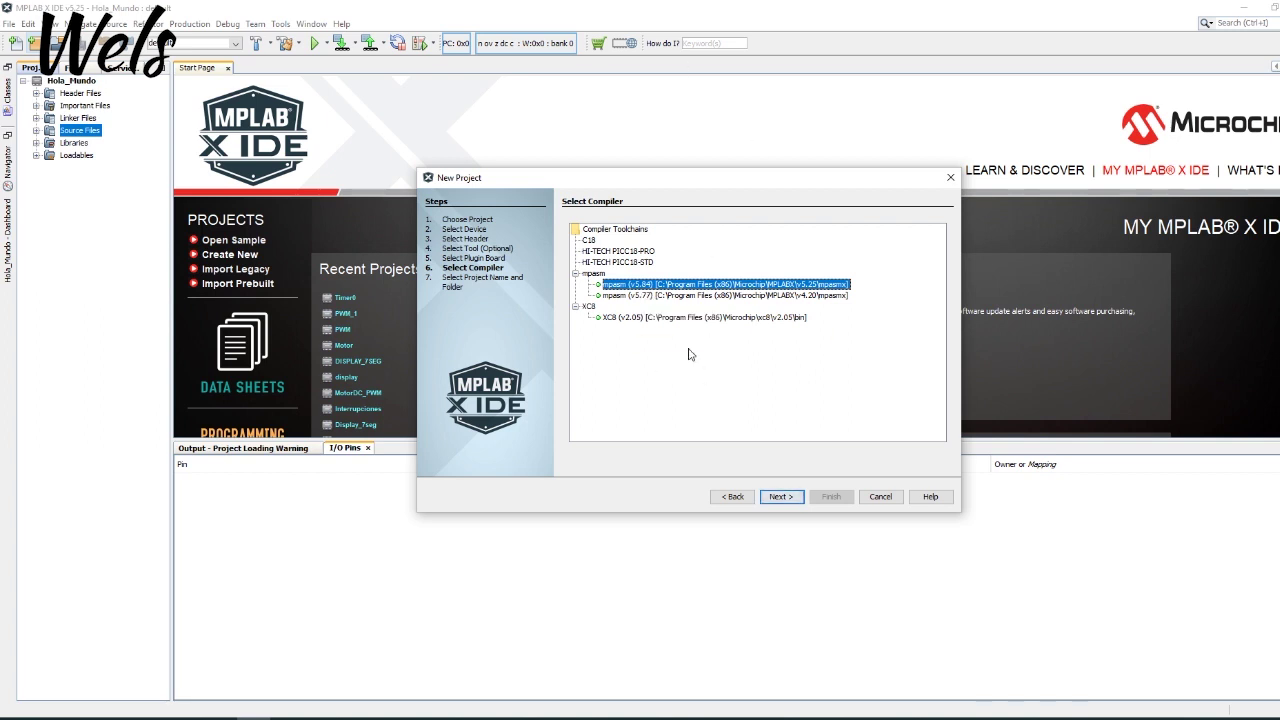
left_click(781, 500)
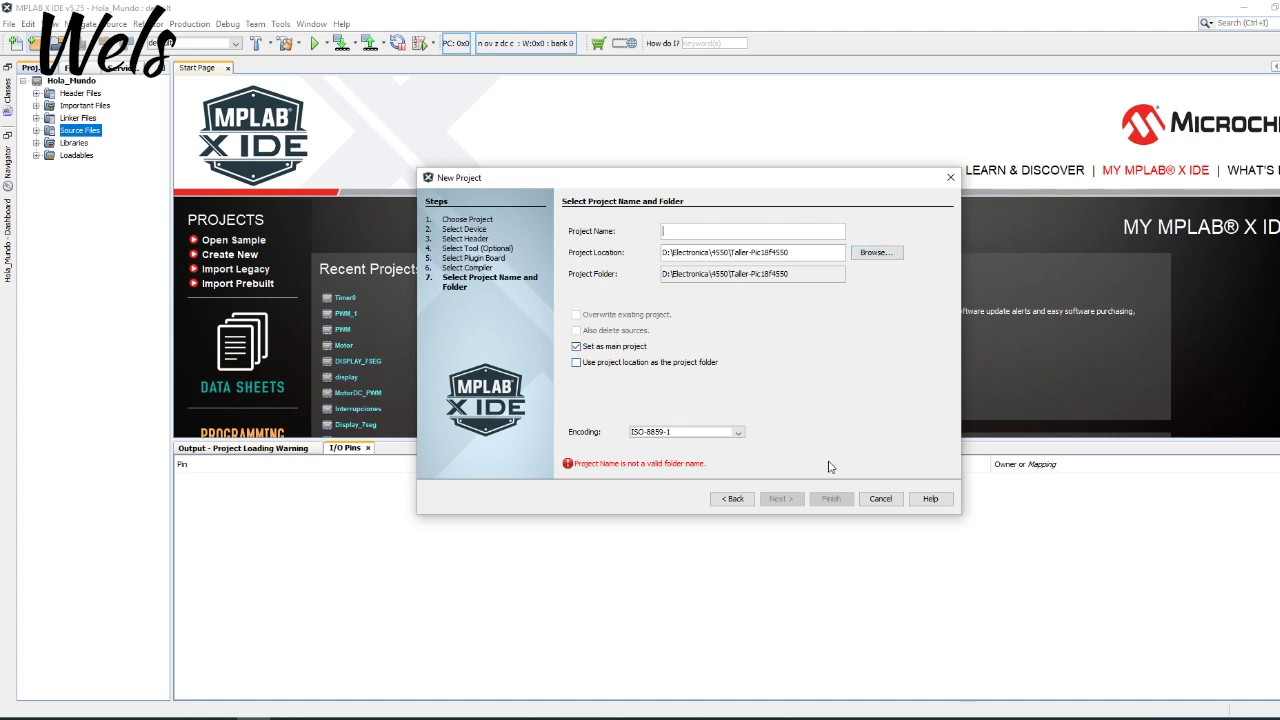
left_click(880, 498)
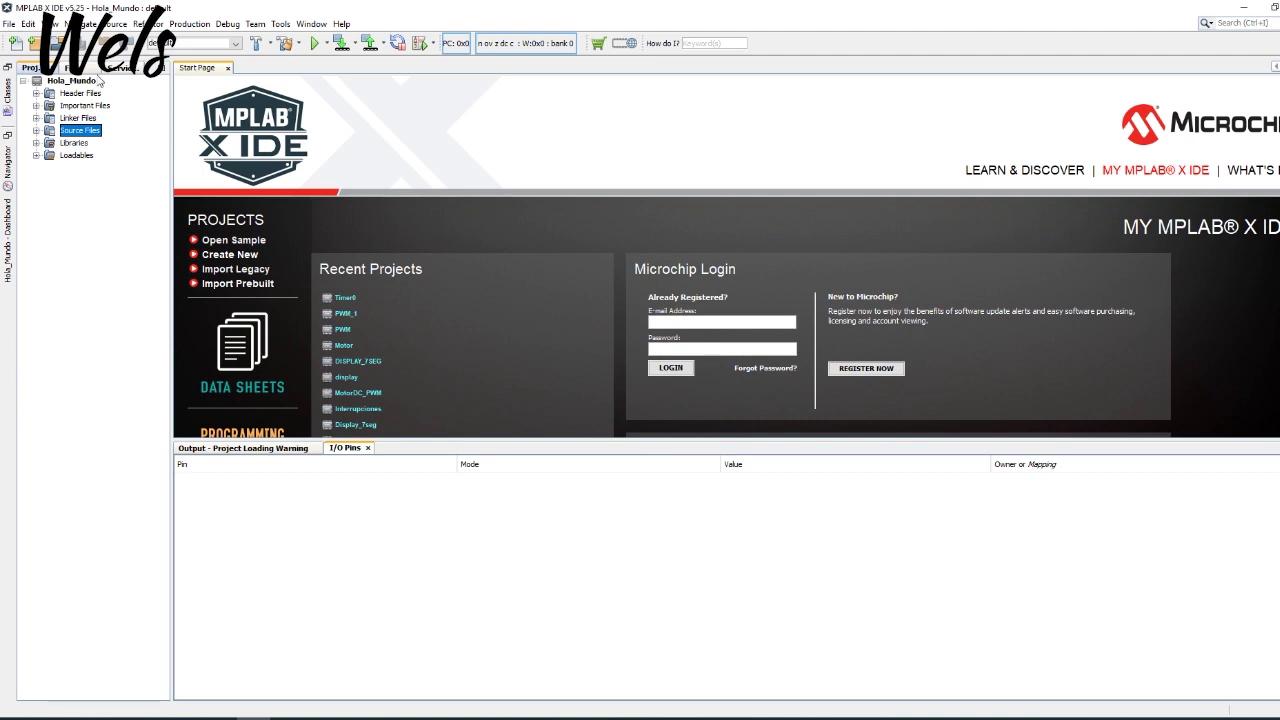
right_click(91, 137)
mouse_move(180, 141)
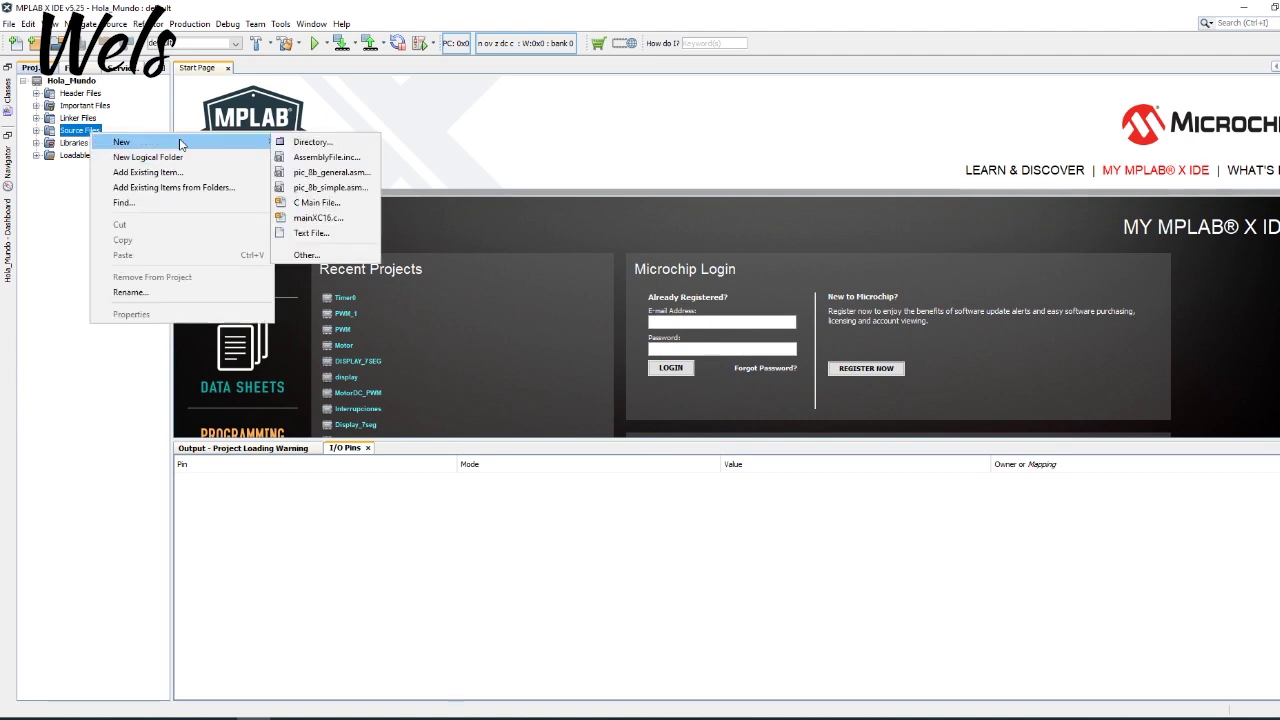
left_click(508, 574)
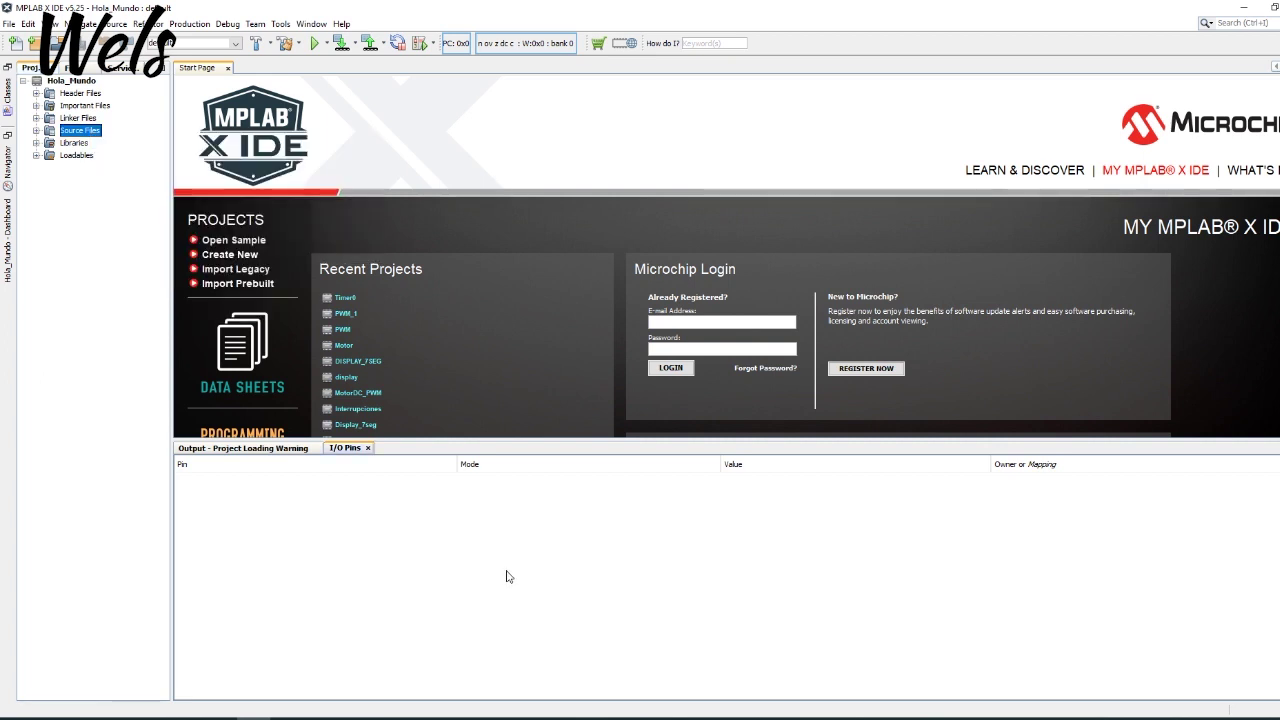
Add a new pic_8b_general.asm file named Programa_principal to the Source Files of the Hola_Mundo project.
right_click(91, 132)
mouse_move(170, 137)
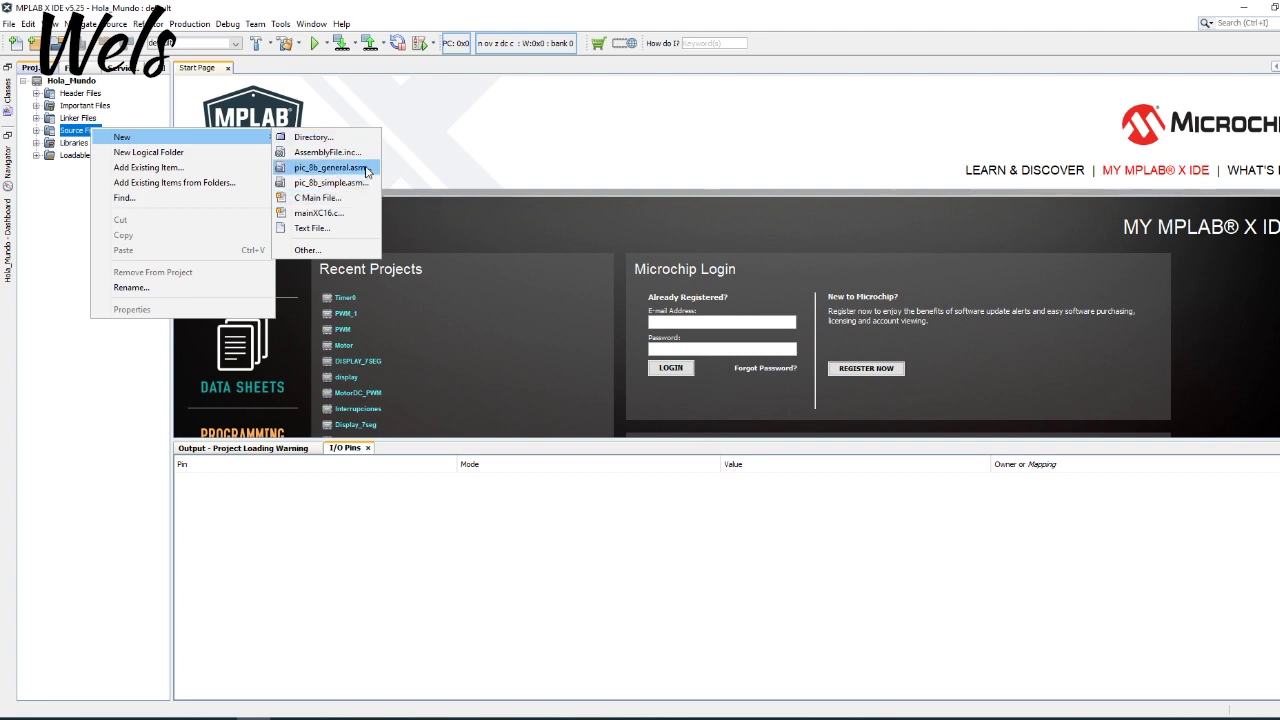
left_click(366, 172)
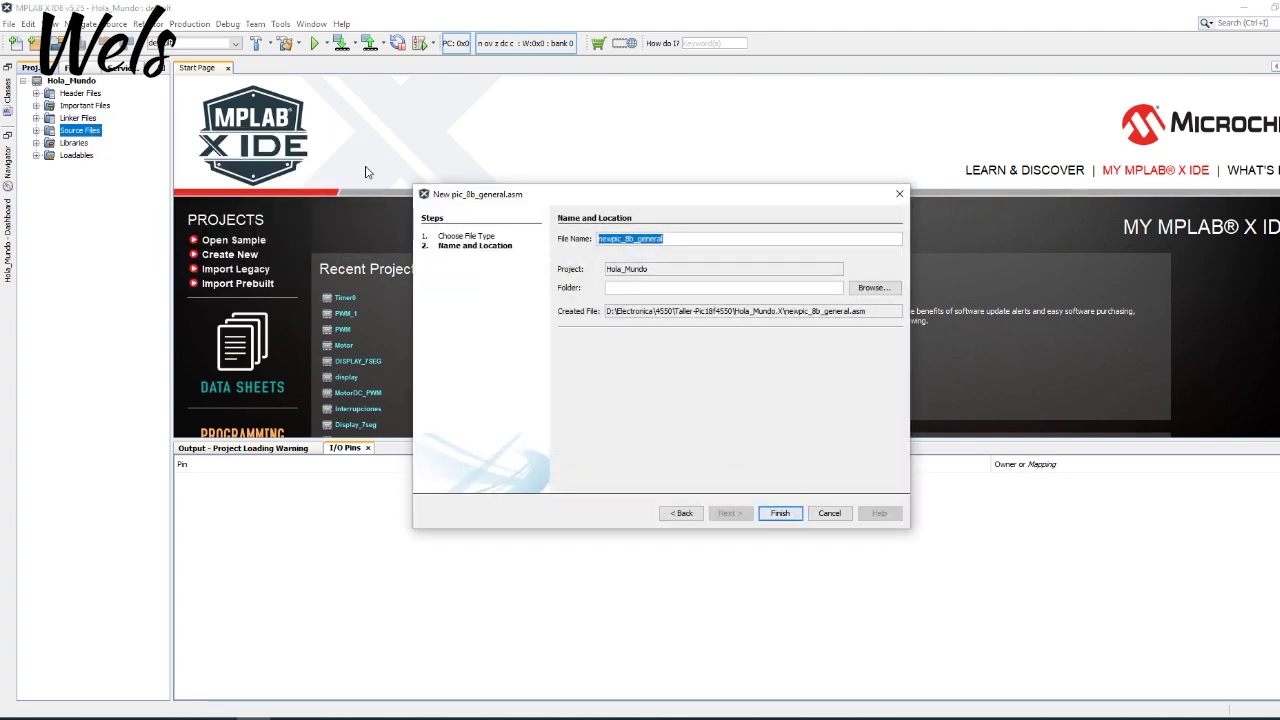
type("Programa")
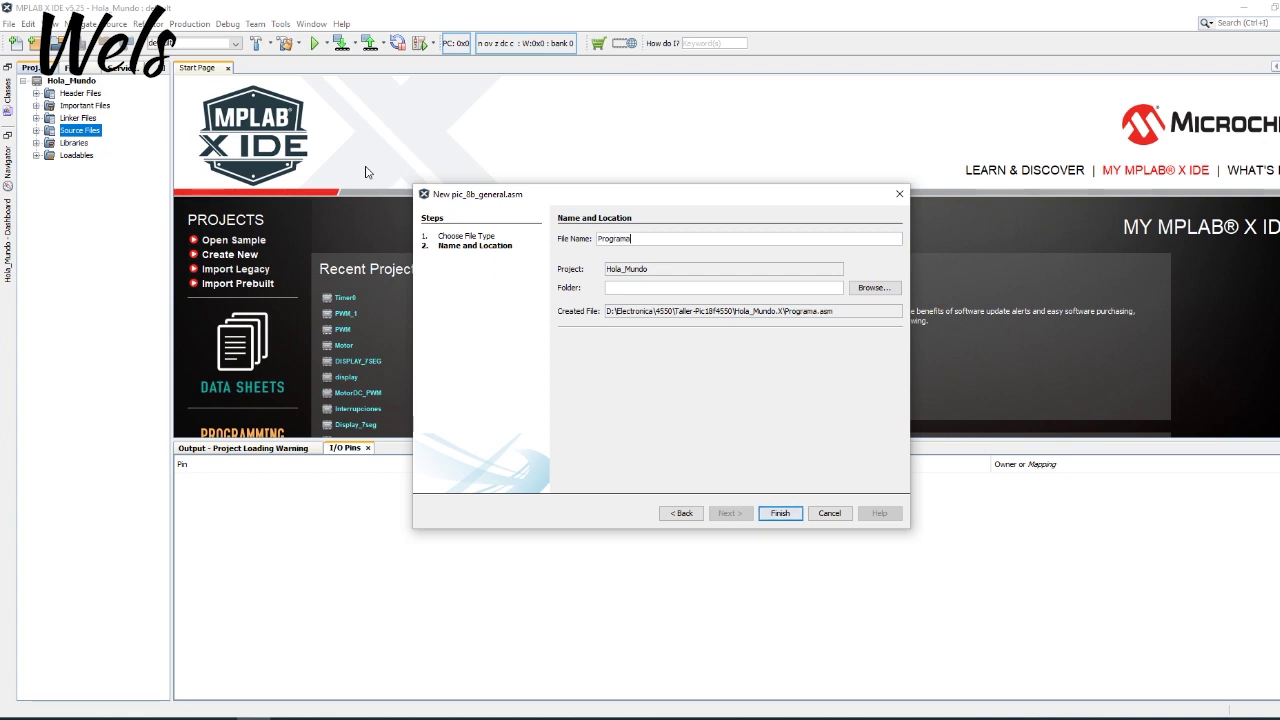
type("_principal")
key("Return")
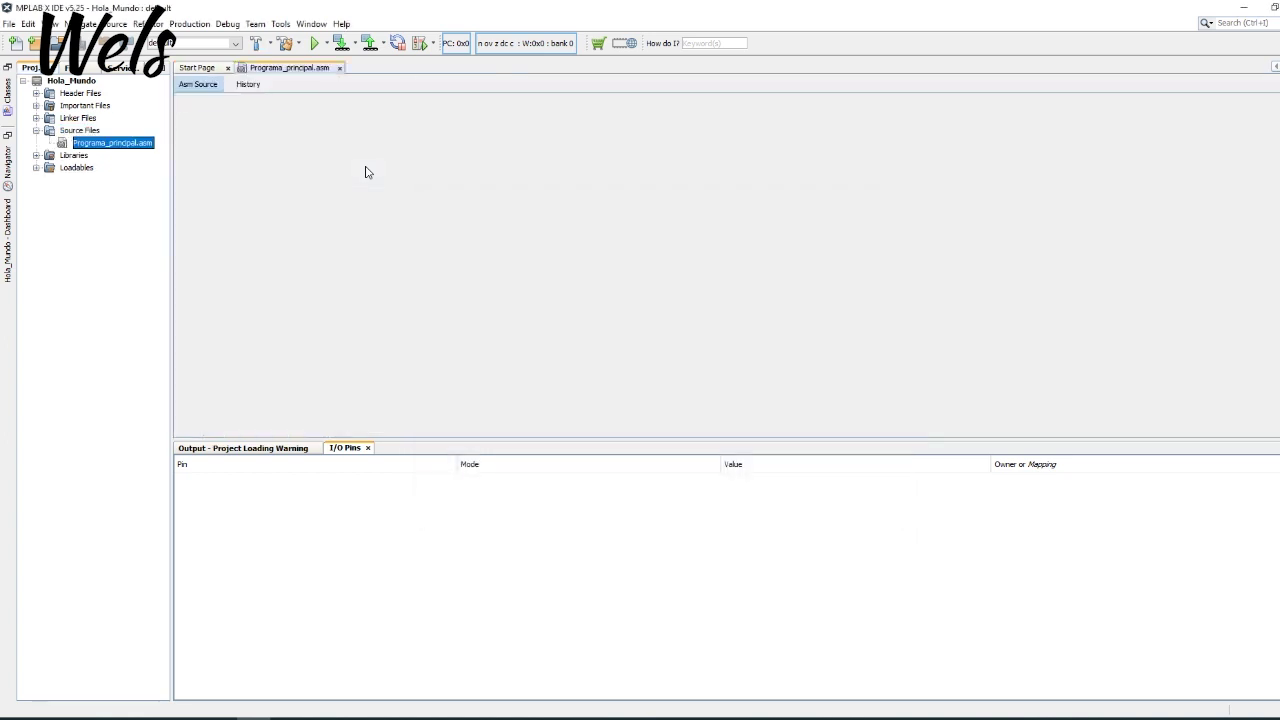
Delete the entire template text from Programa_principal.asm and save the empty file.
scroll(513, 200, "down", 2)
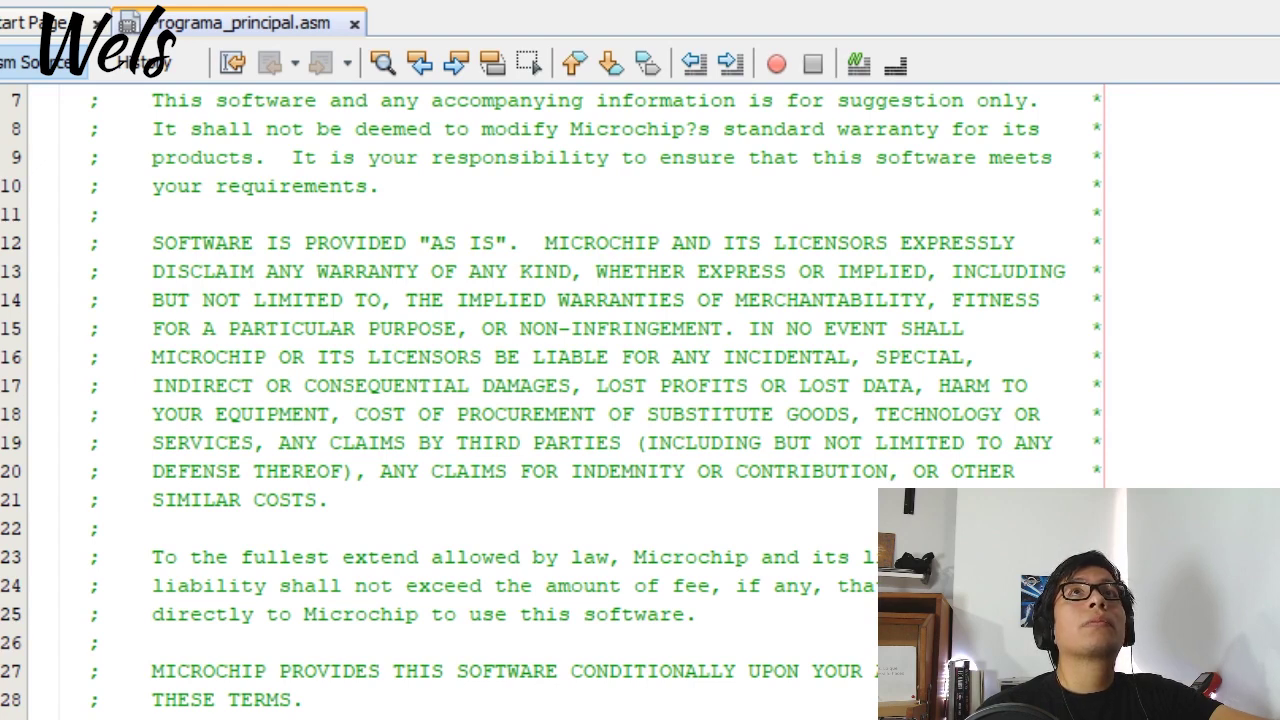
left_click(750, 500)
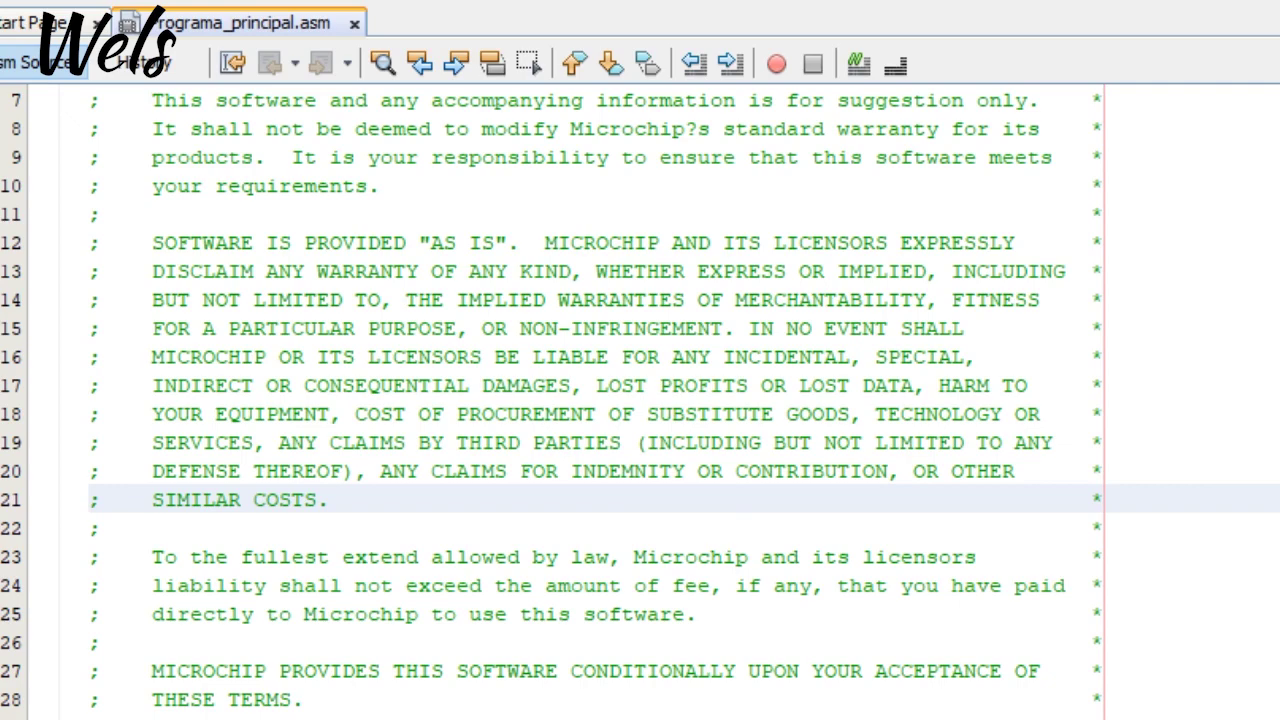
left_click(493, 205)
scroll(582, 328, "down", 5)
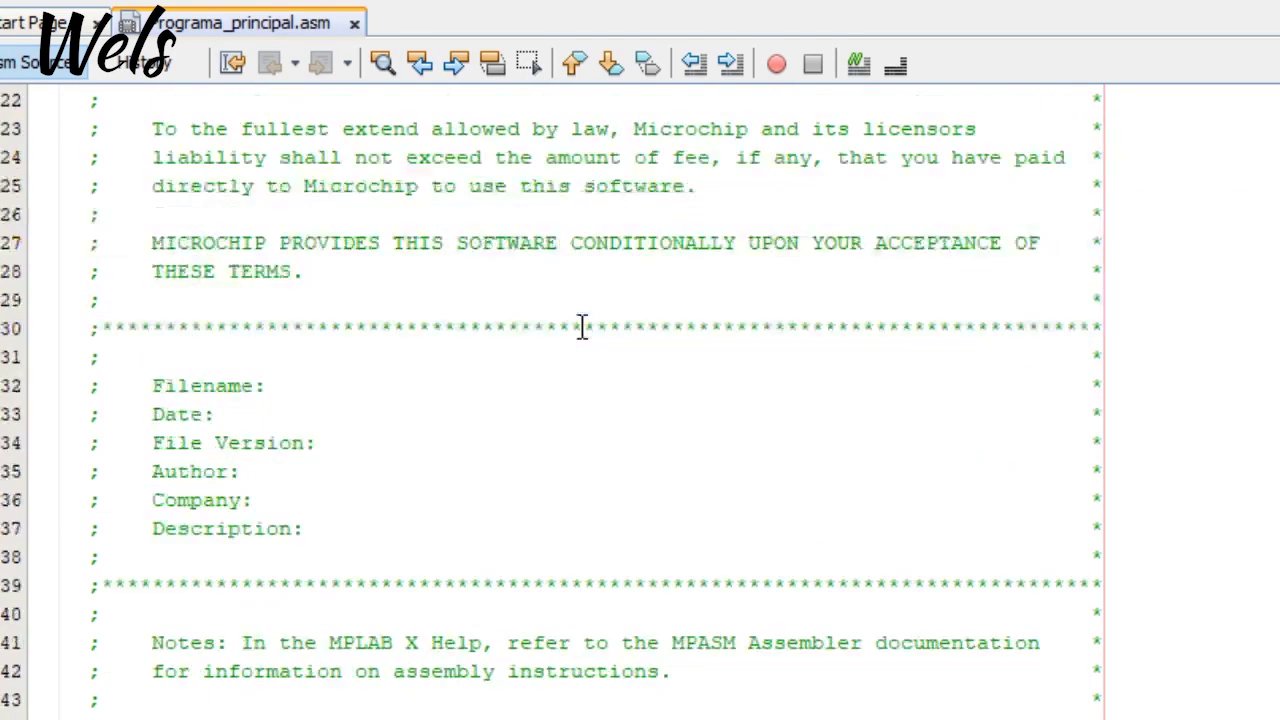
scroll(582, 328, "down", 6)
scroll(550, 400, "down", 2)
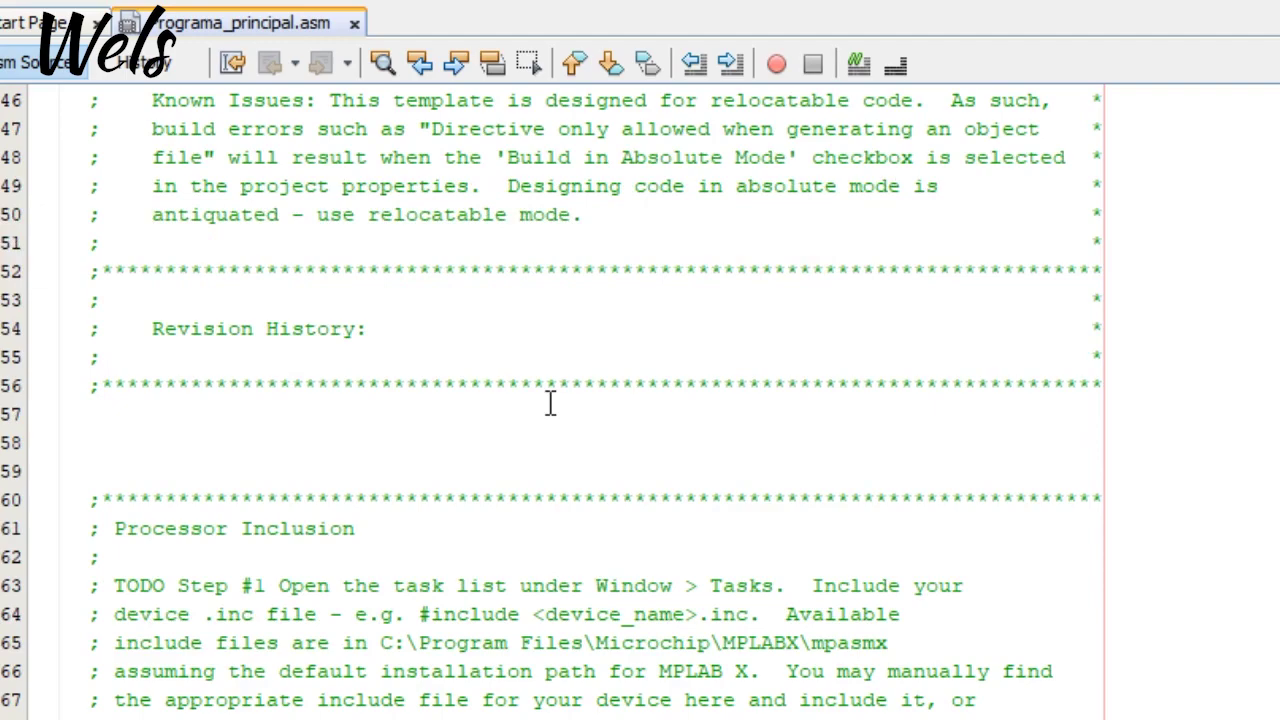
scroll(550, 400, "up", 15)
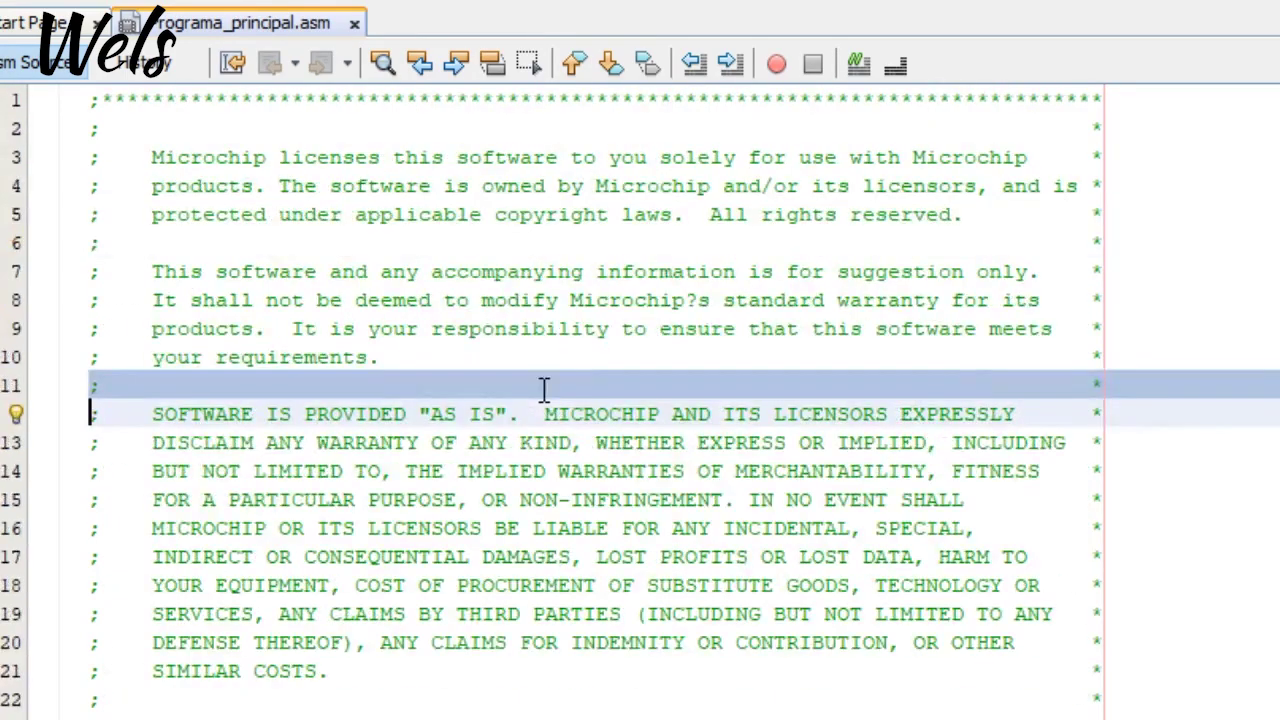
key("ctrl+a")
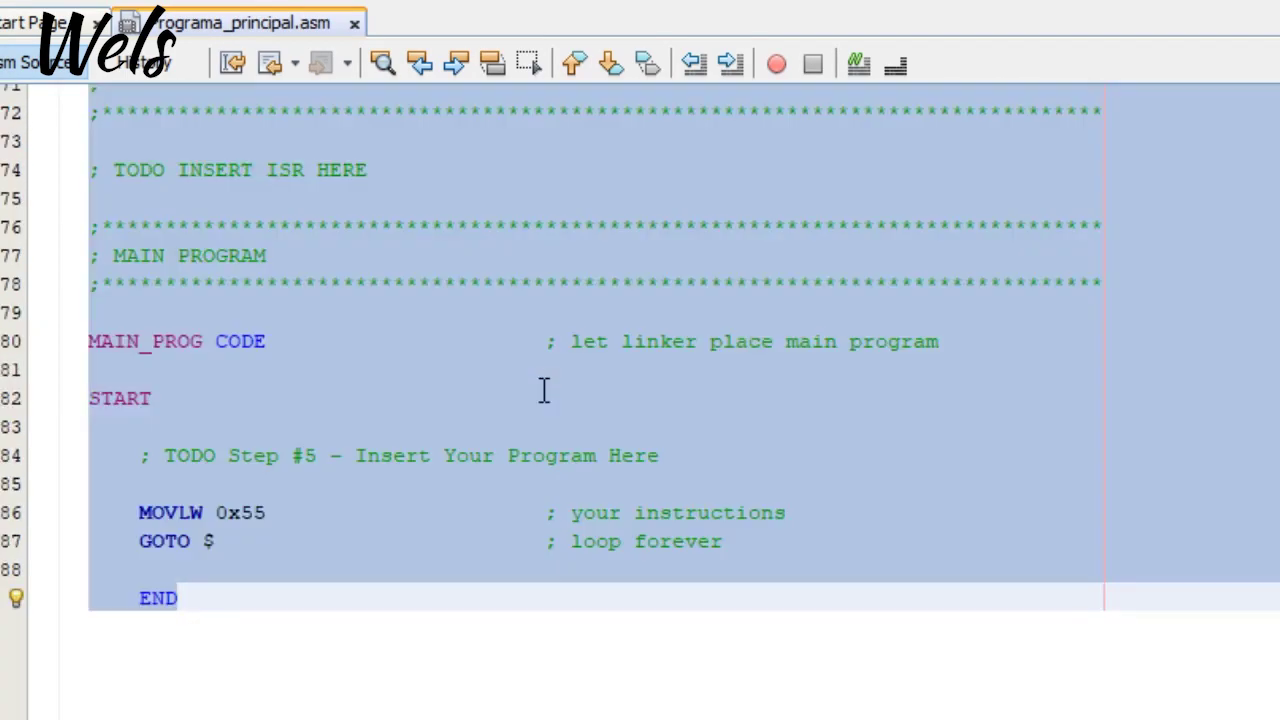
key("Delete")
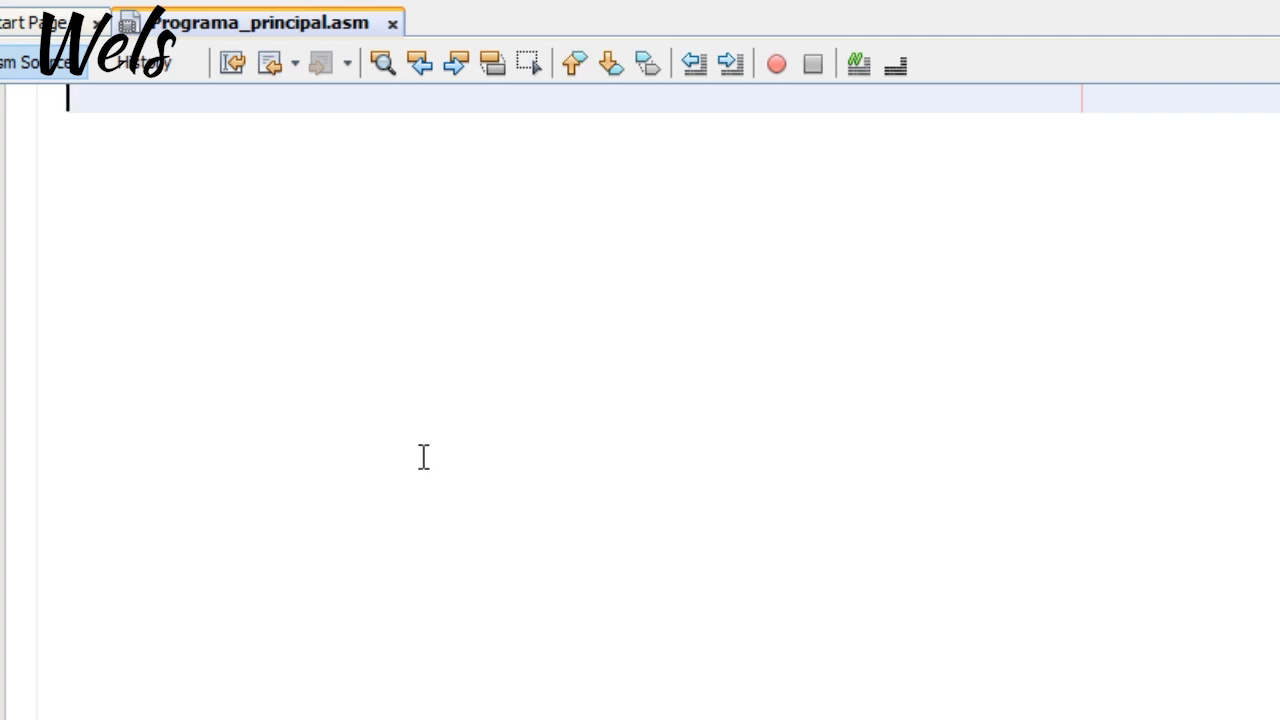
key("ctrl+s")
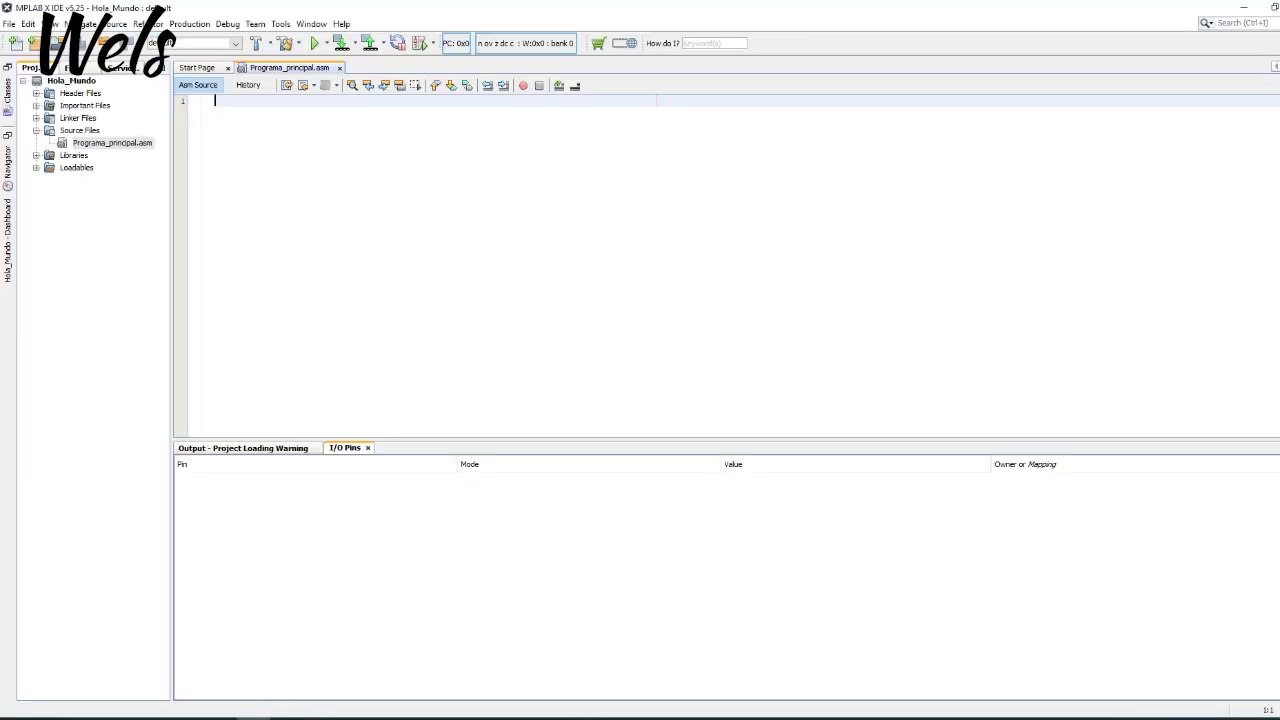
Open the Configuration Bits target memory view and look through the device's configuration settings.
left_click(308, 31)
mouse_move(395, 274)
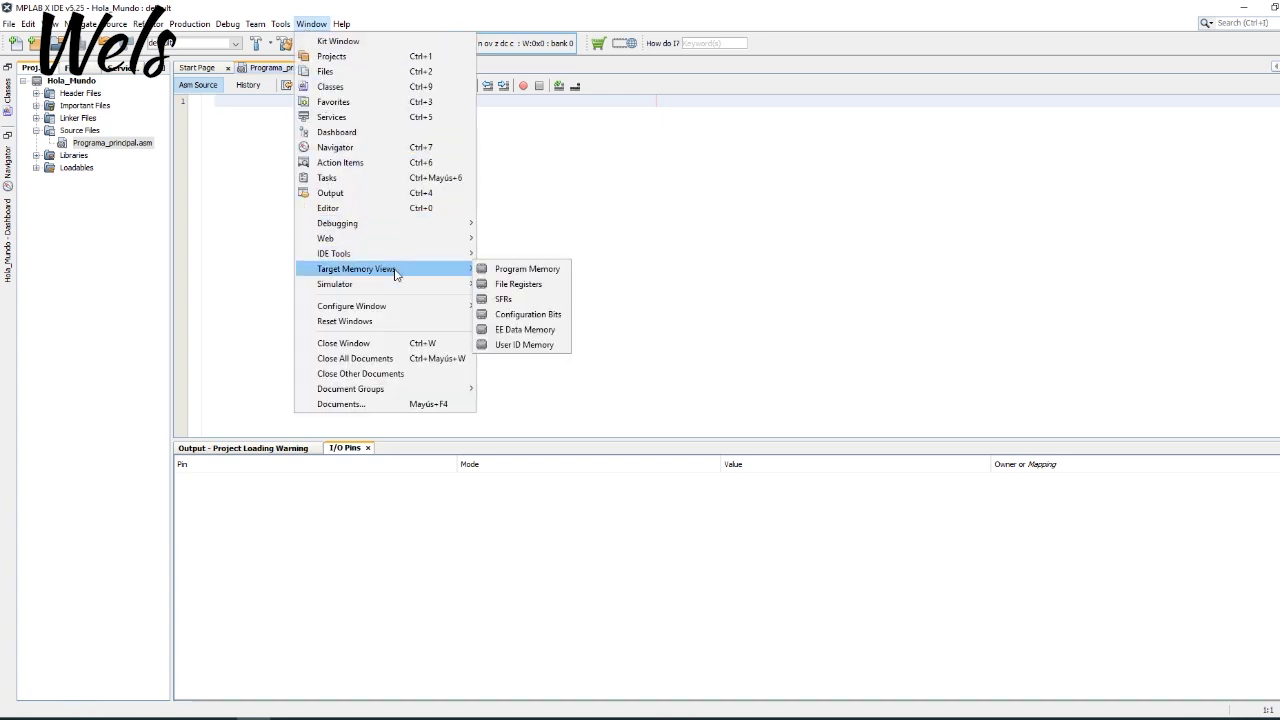
left_click(523, 316)
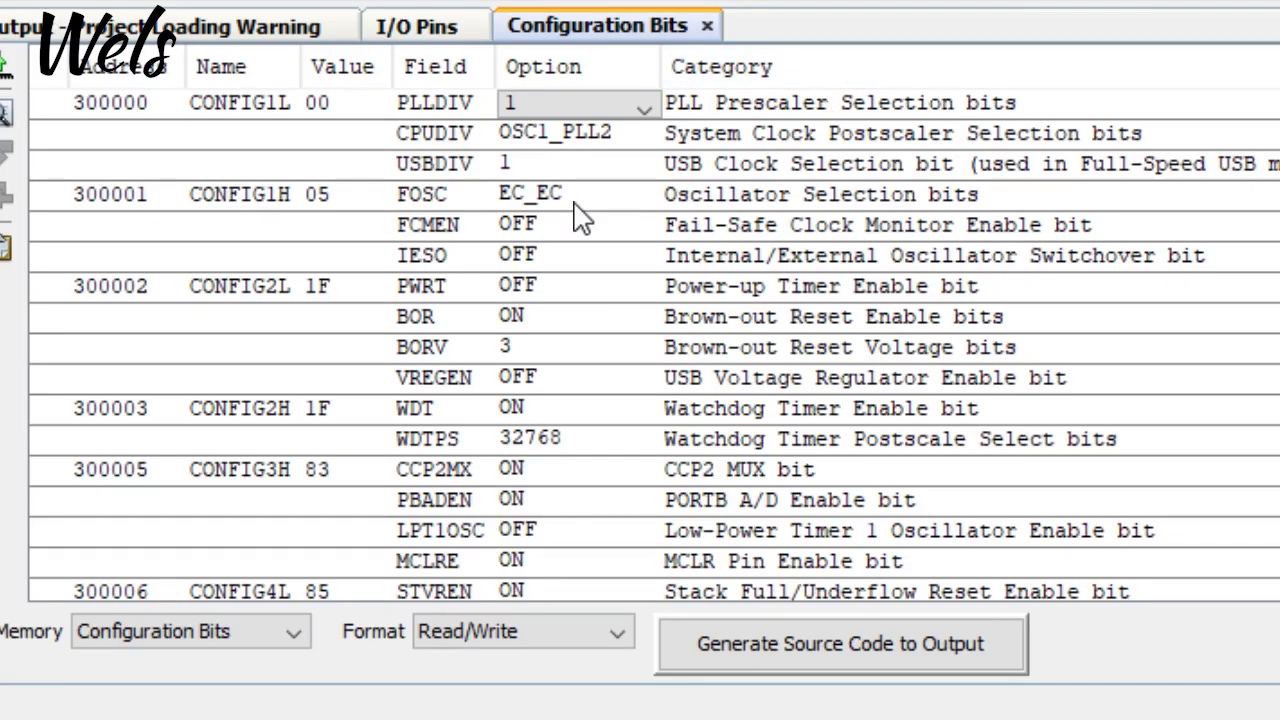
scroll(580, 215, "down", 1)
scroll(572, 255, "up", 1)
scroll(573, 260, "down", 1)
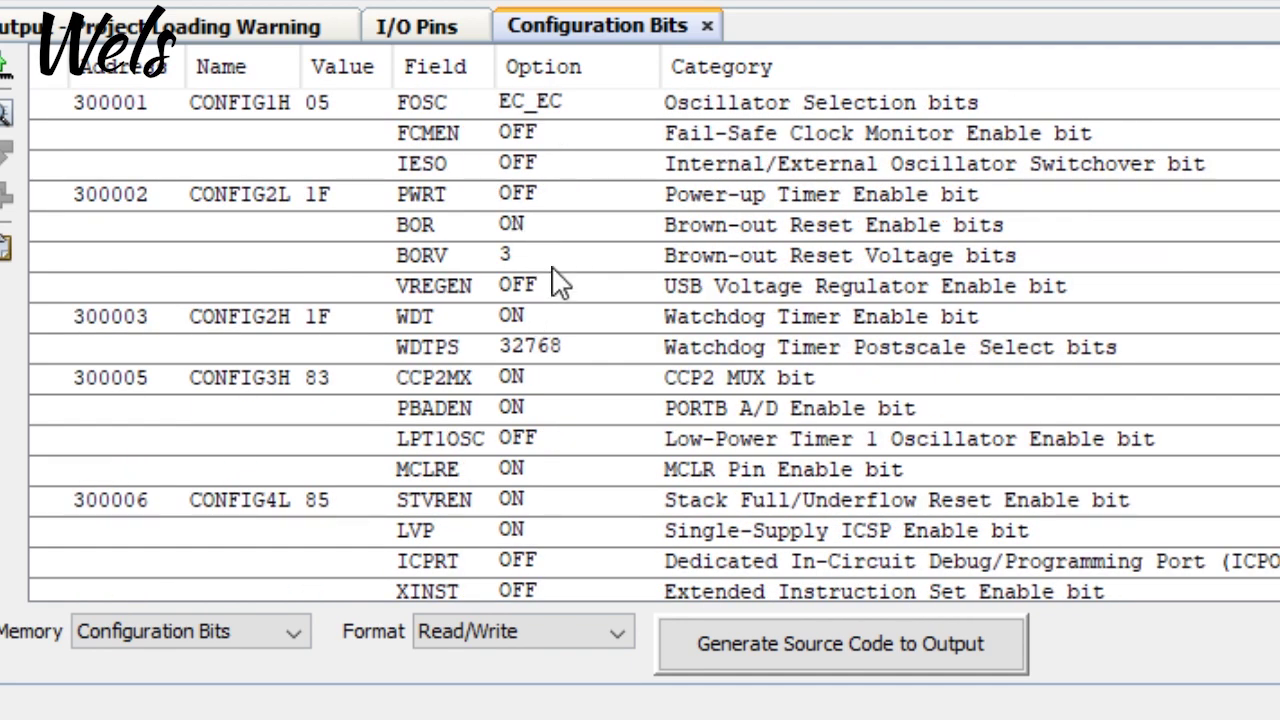
scroll(534, 330, "down", 1)
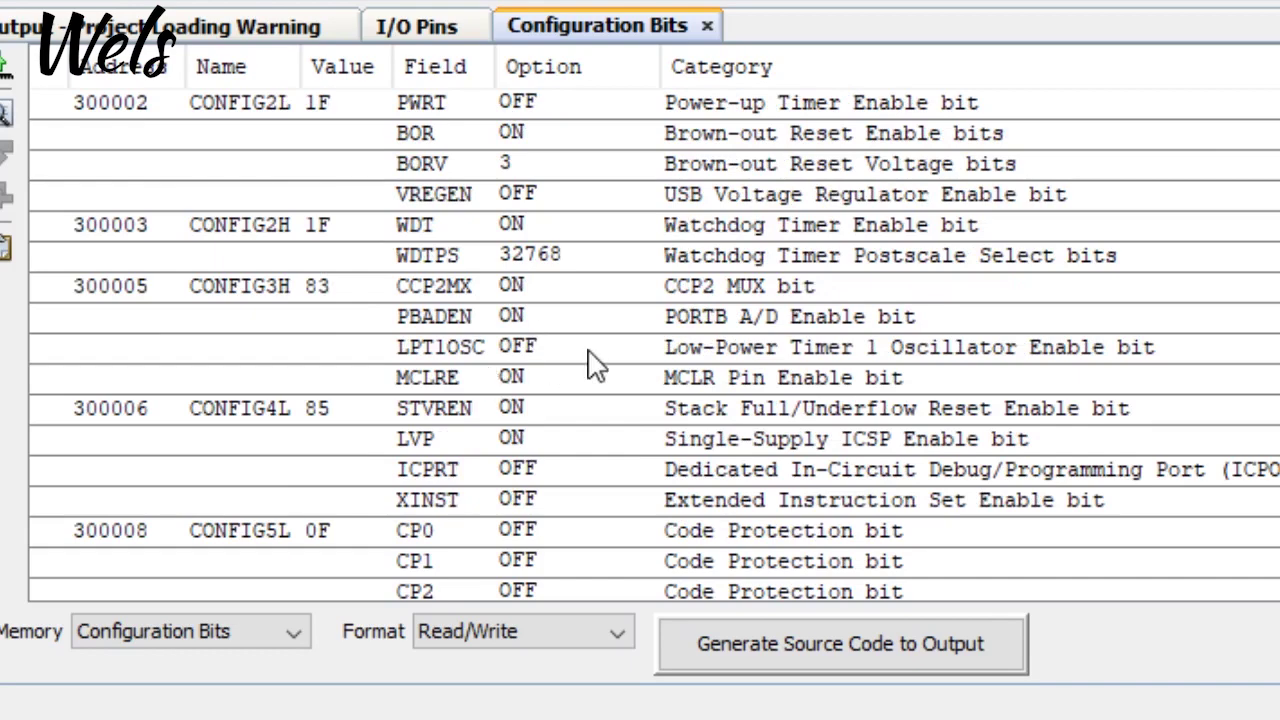
scroll(618, 365, "up", 2)
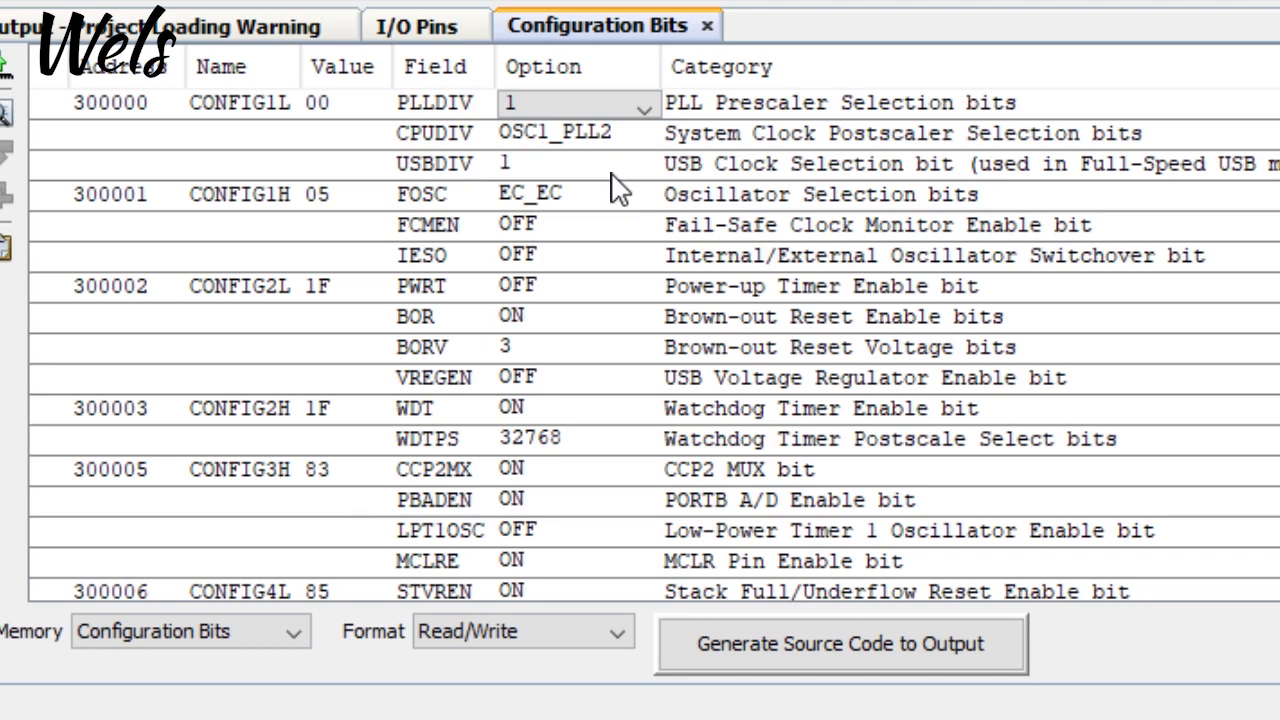
Set the FOSC oscillator selection bits to HS in the configuration bits.
left_click(556, 198)
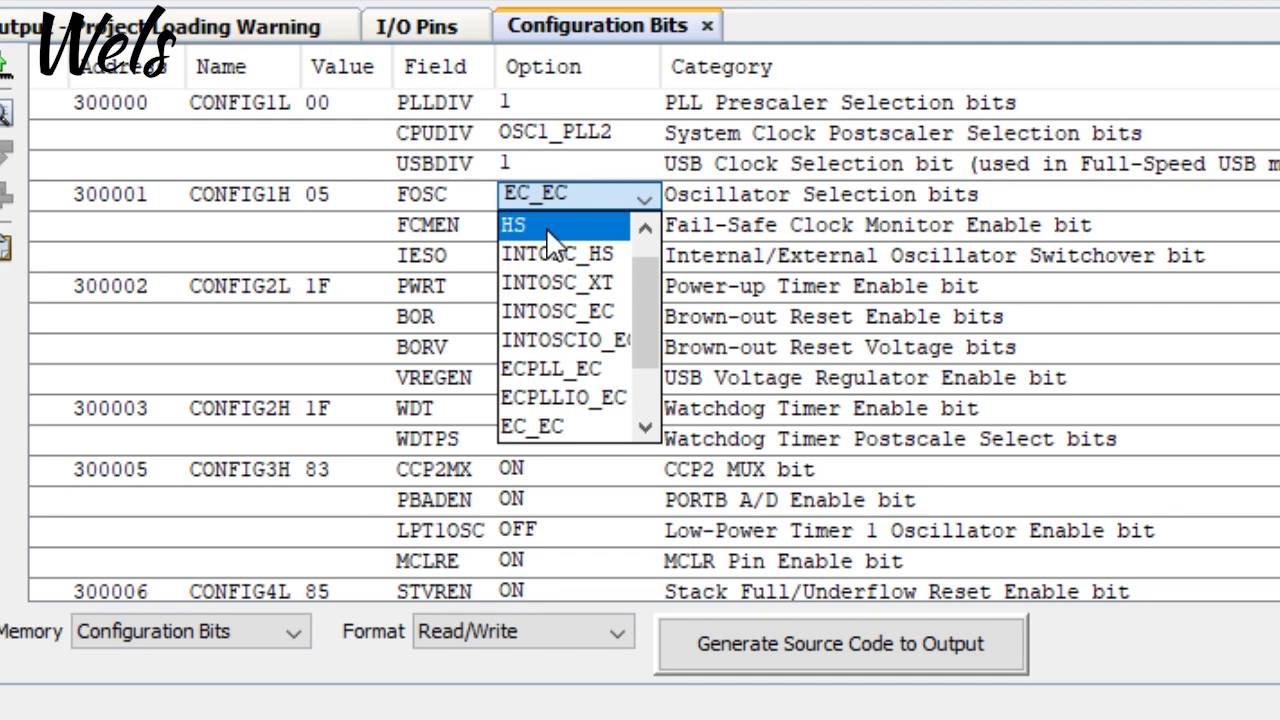
left_click(553, 226)
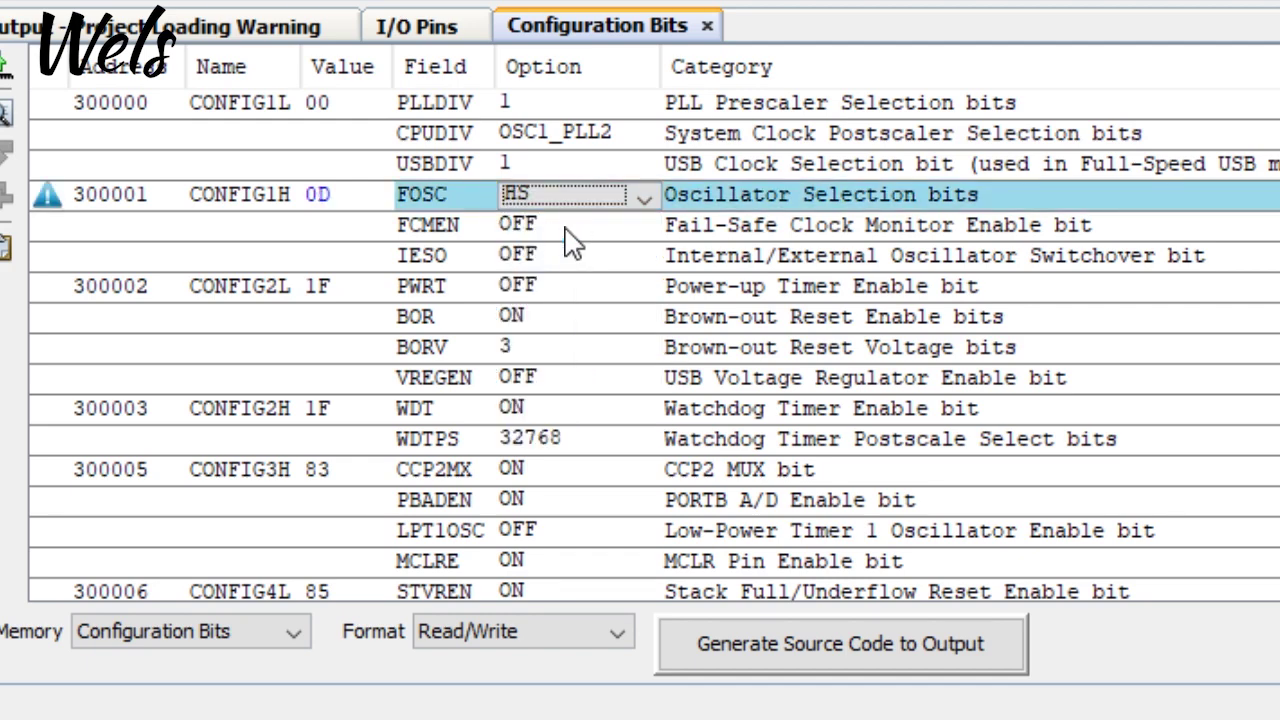
scroll(590, 338, "down", 1)
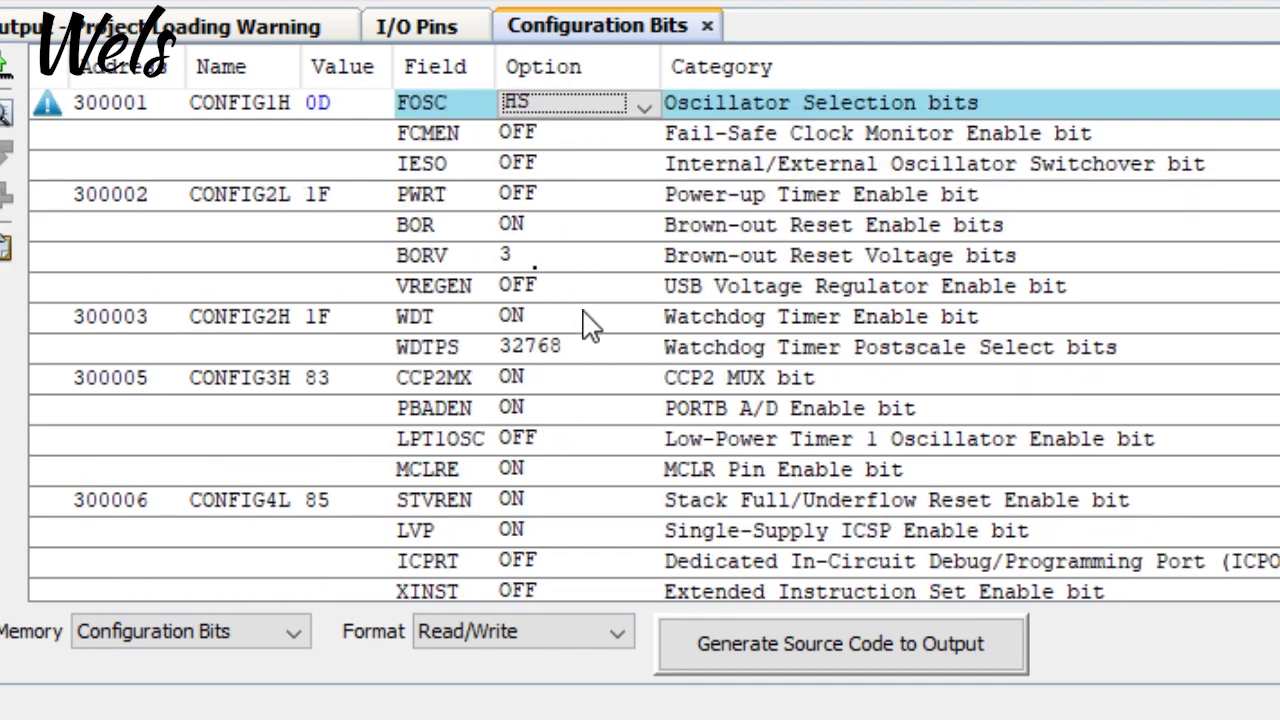
Choose OFF for both the FCMEN fail-safe clock monitor and the IESO internal/external oscillator switchover bits.
scroll(586, 318, "up", 1)
left_click(548, 228)
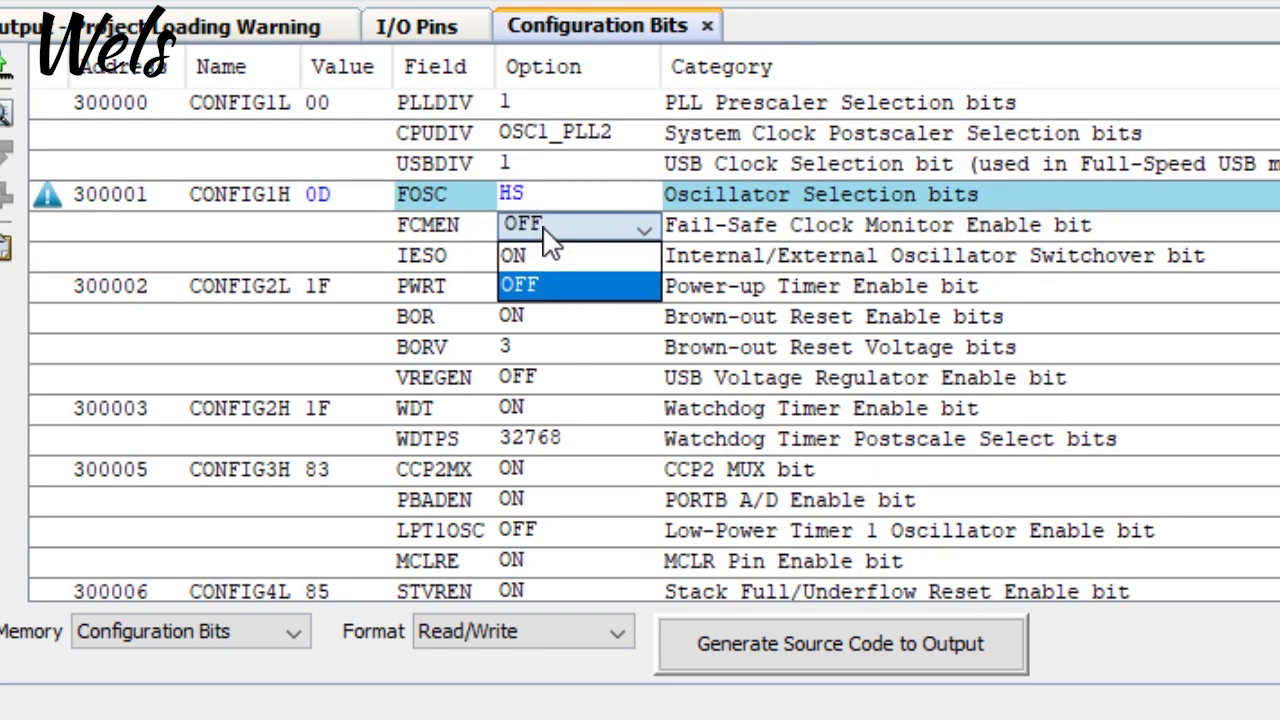
left_click(578, 288)
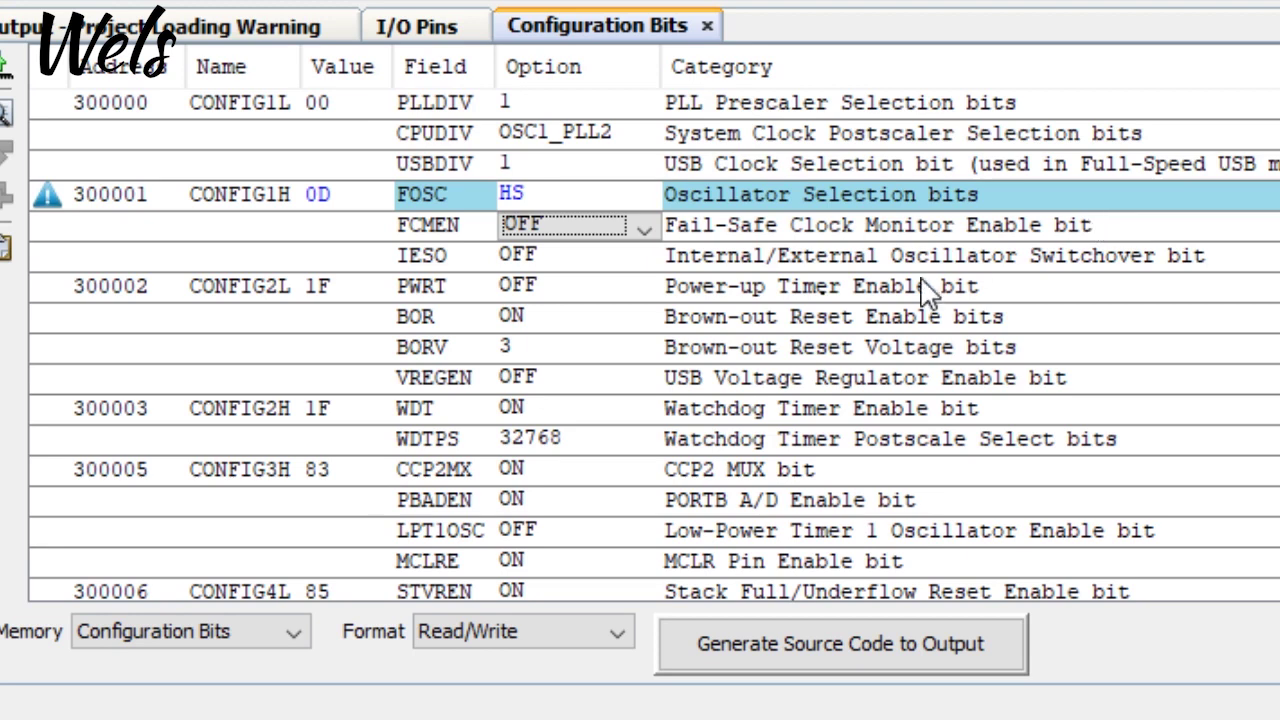
left_click(547, 265)
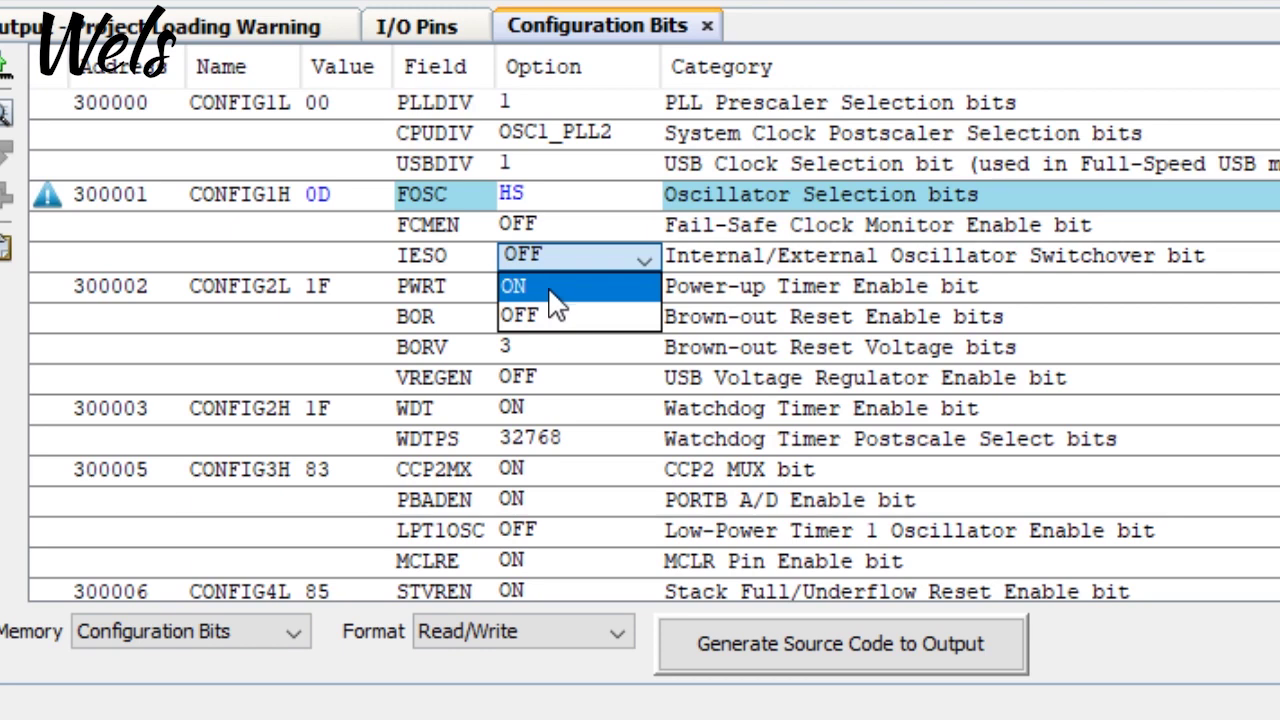
left_click(549, 316)
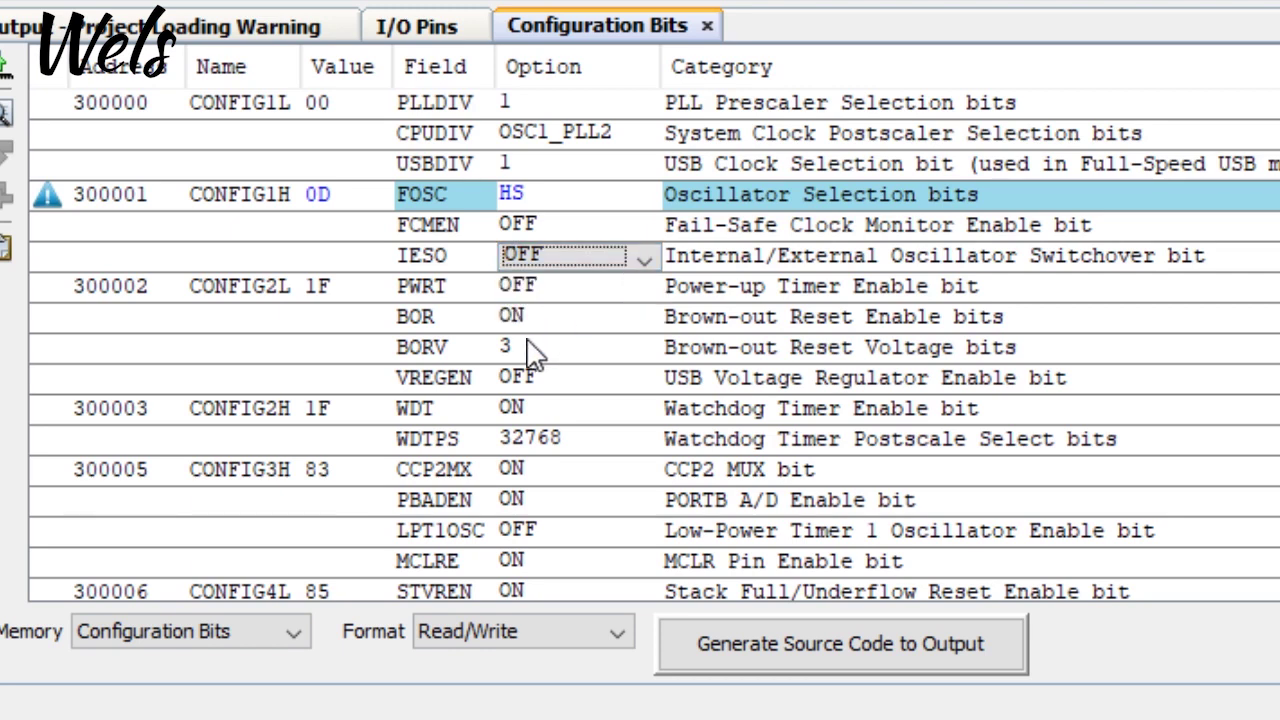
Set the PWRT power-up timer enable bit to ON.
left_click(534, 285)
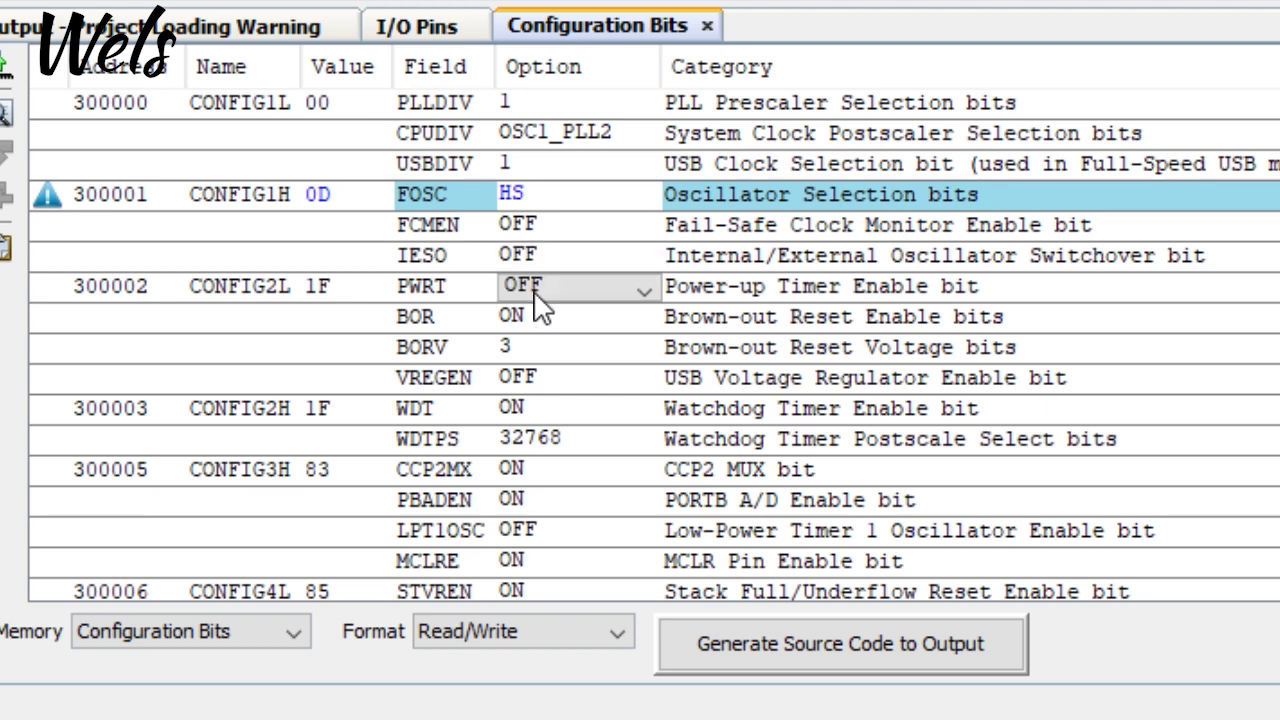
left_click(534, 287)
left_click(540, 340)
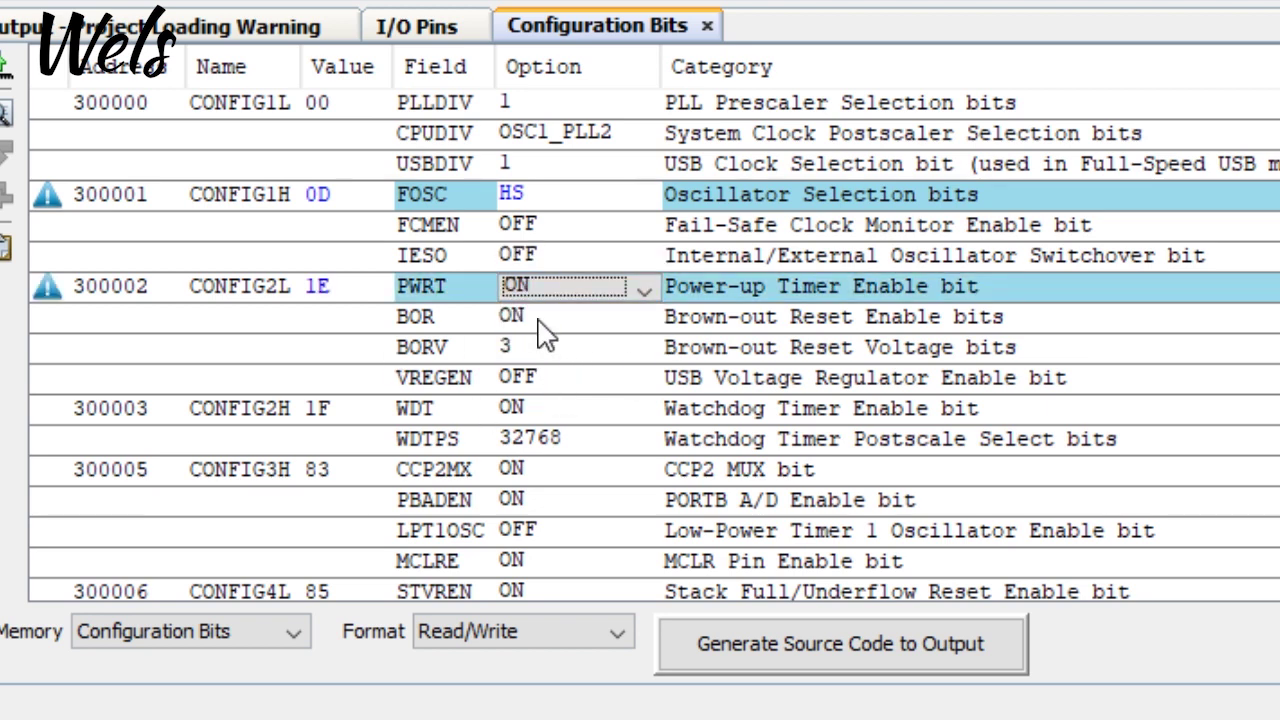
Check the BORV voltage options and set the BOR brown-out reset enable bits to OFF.
double_click(537, 318)
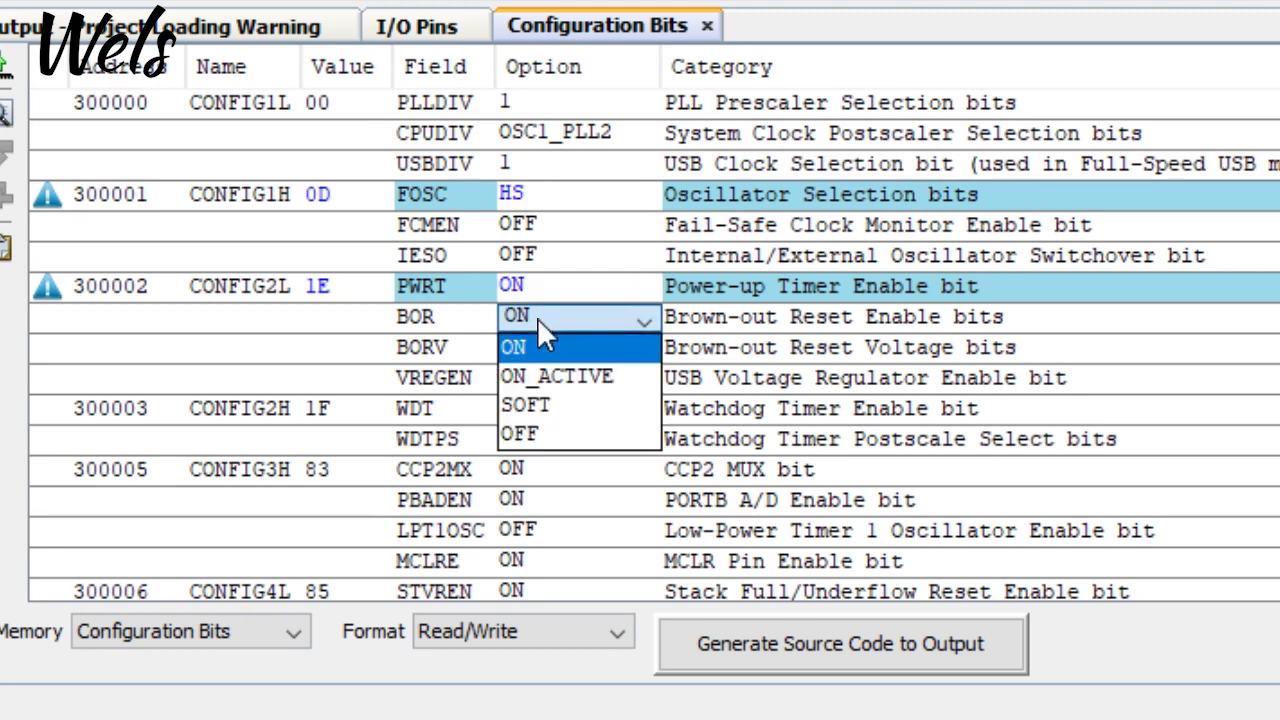
left_click(337, 371)
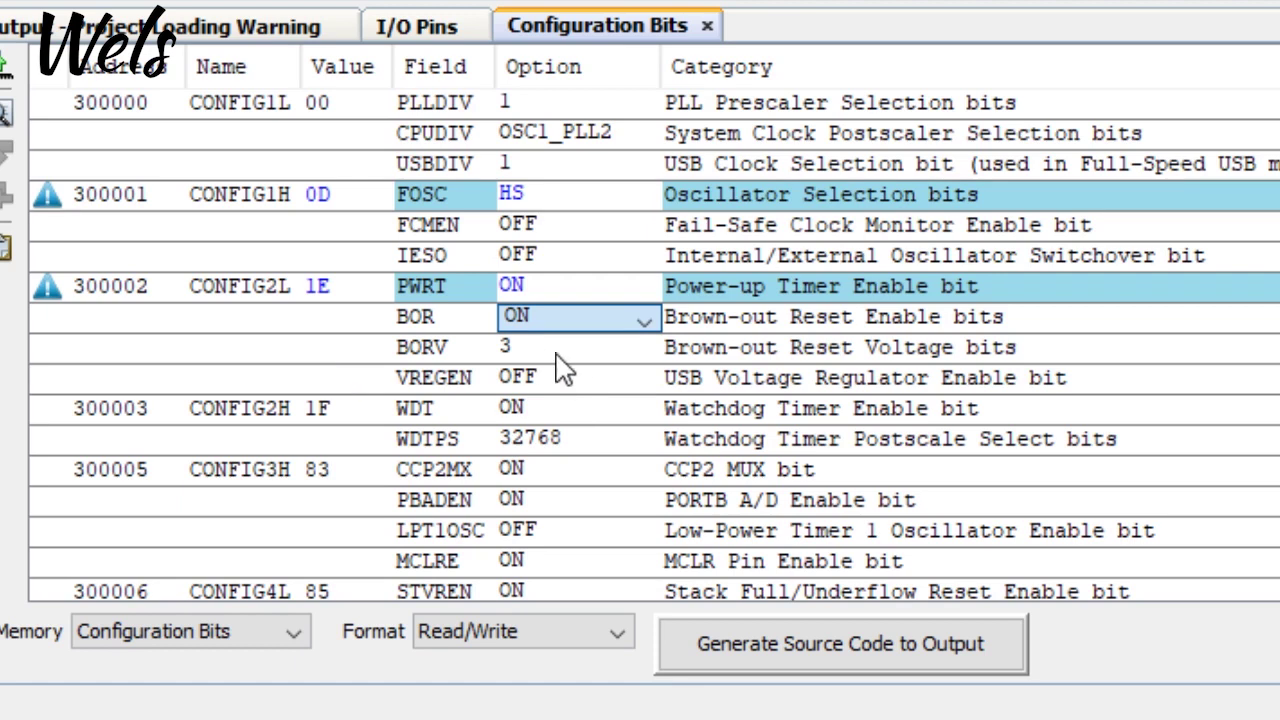
left_click(565, 347)
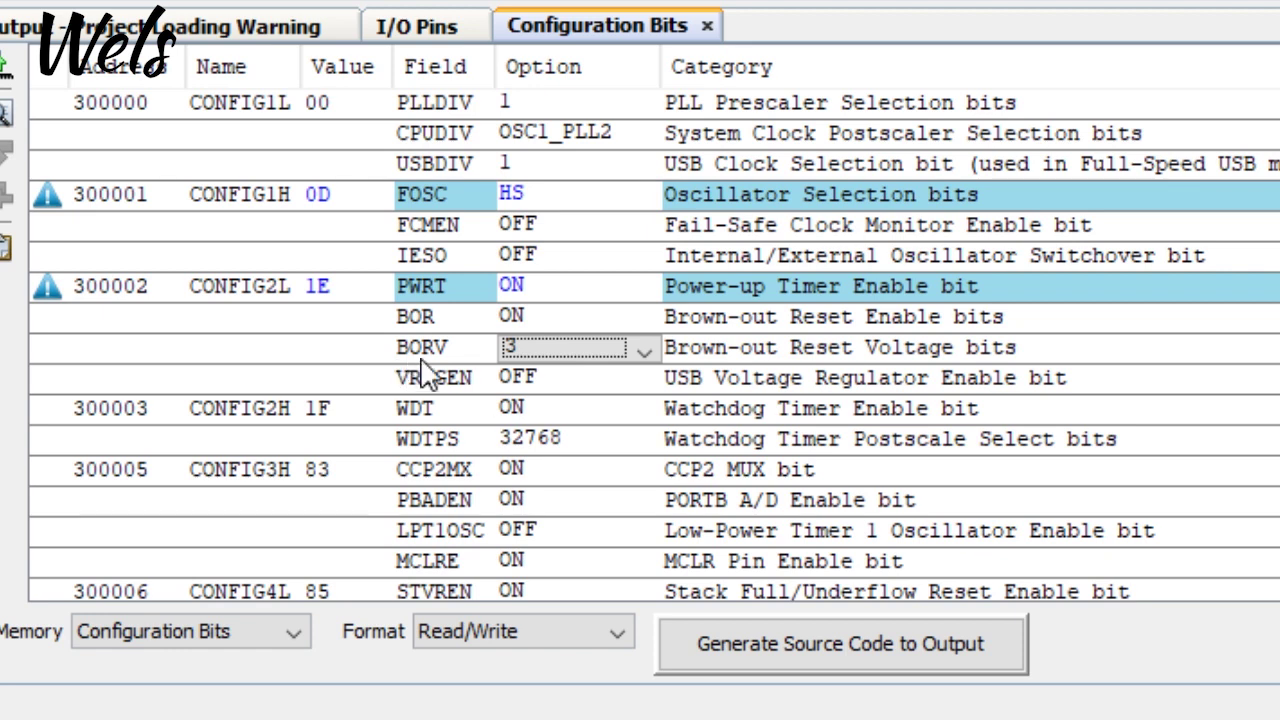
left_click(579, 355)
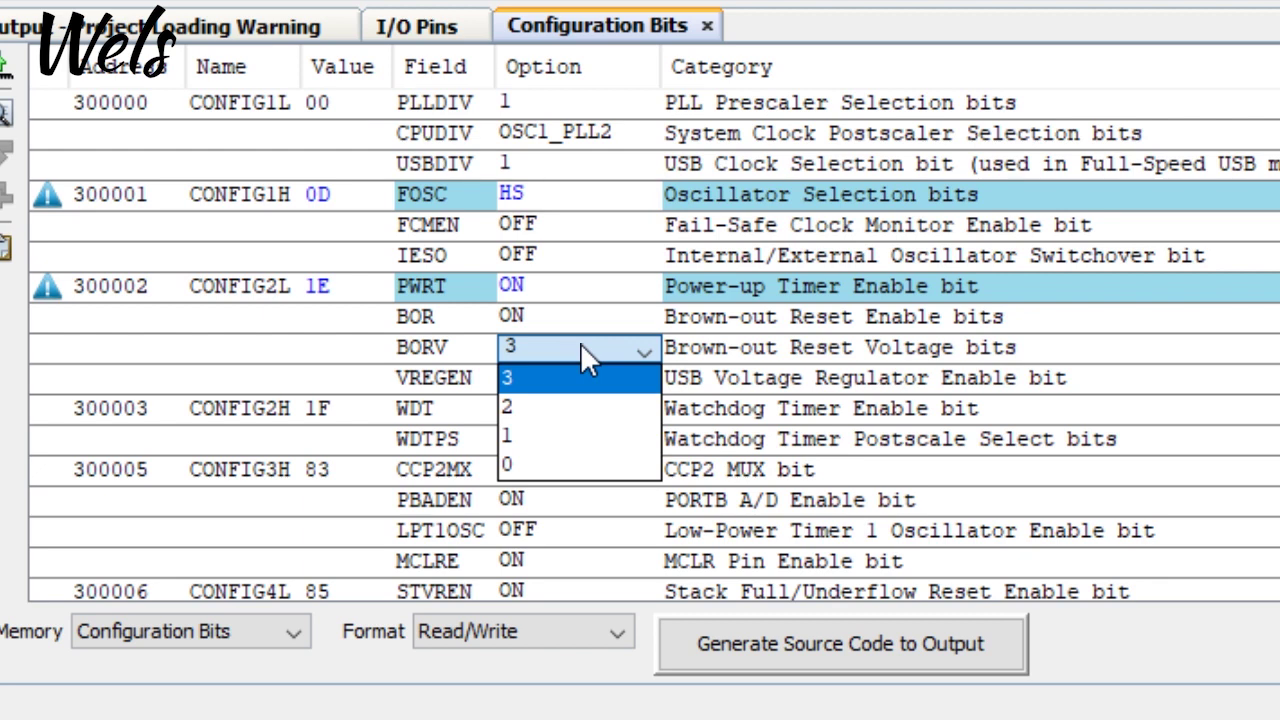
left_click(650, 328)
left_click(650, 328)
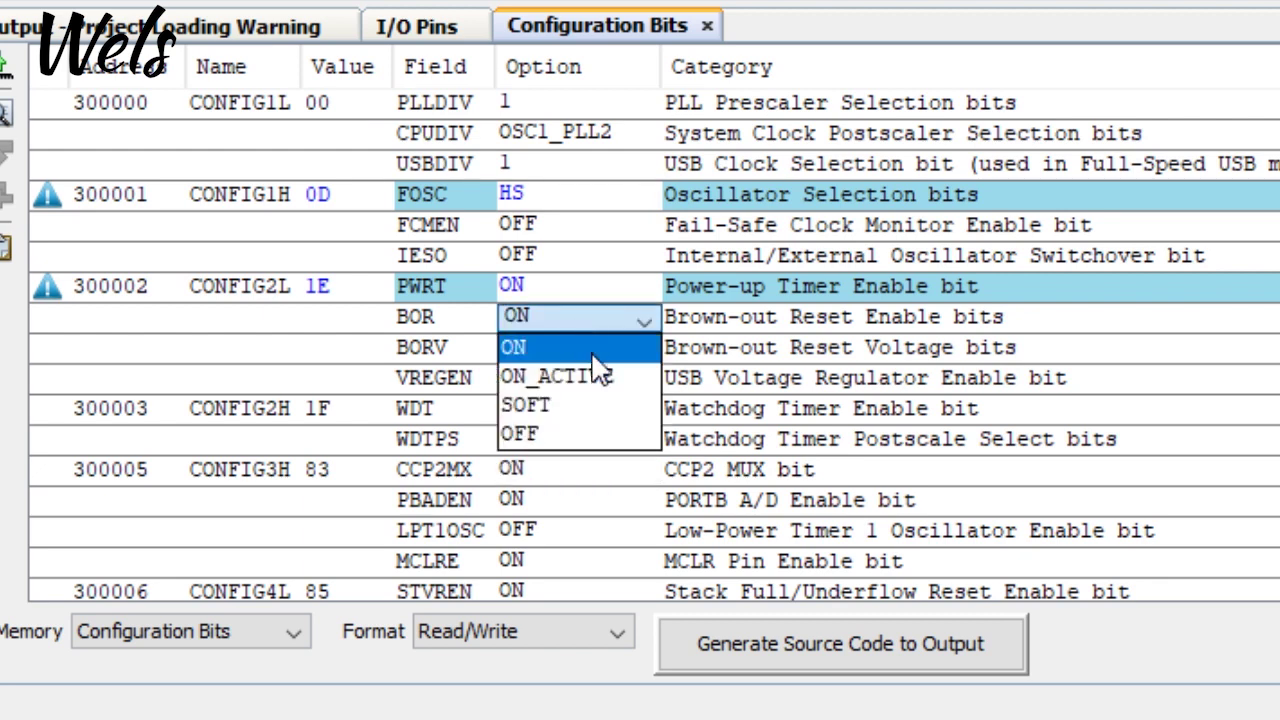
left_click(596, 433)
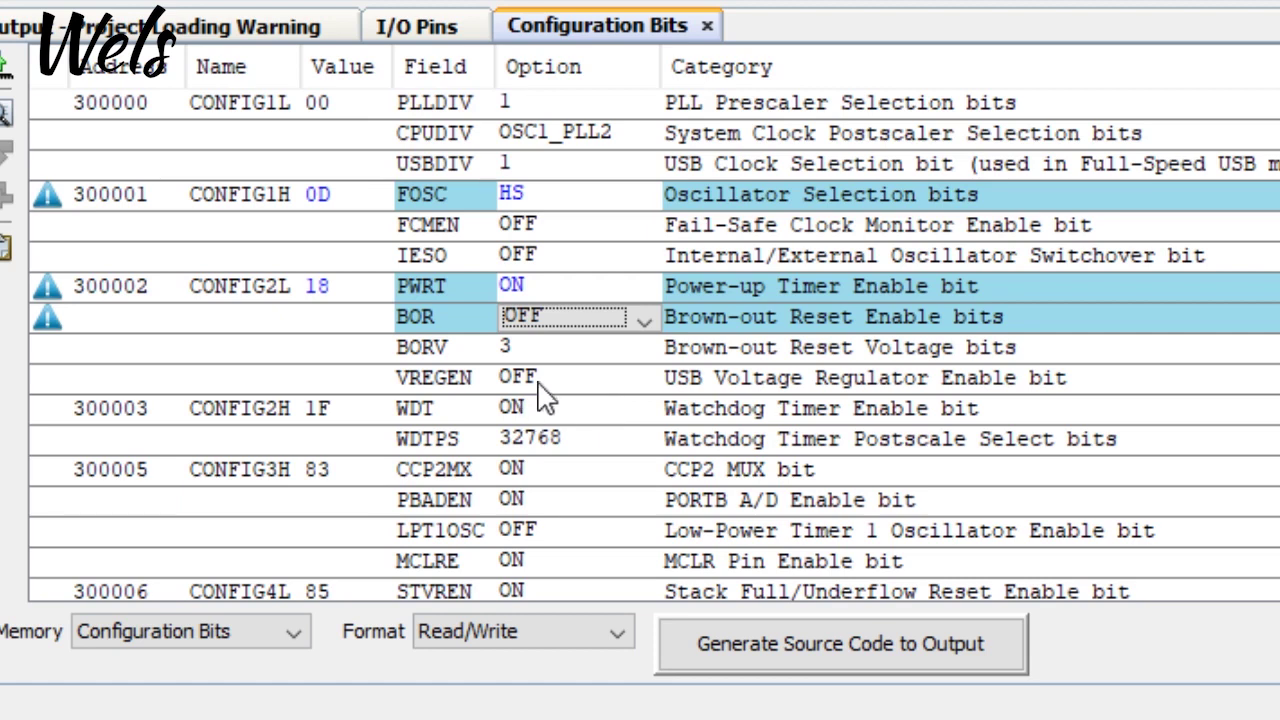
Set the WDT watchdog timer enable bit to OFF.
left_click(783, 382)
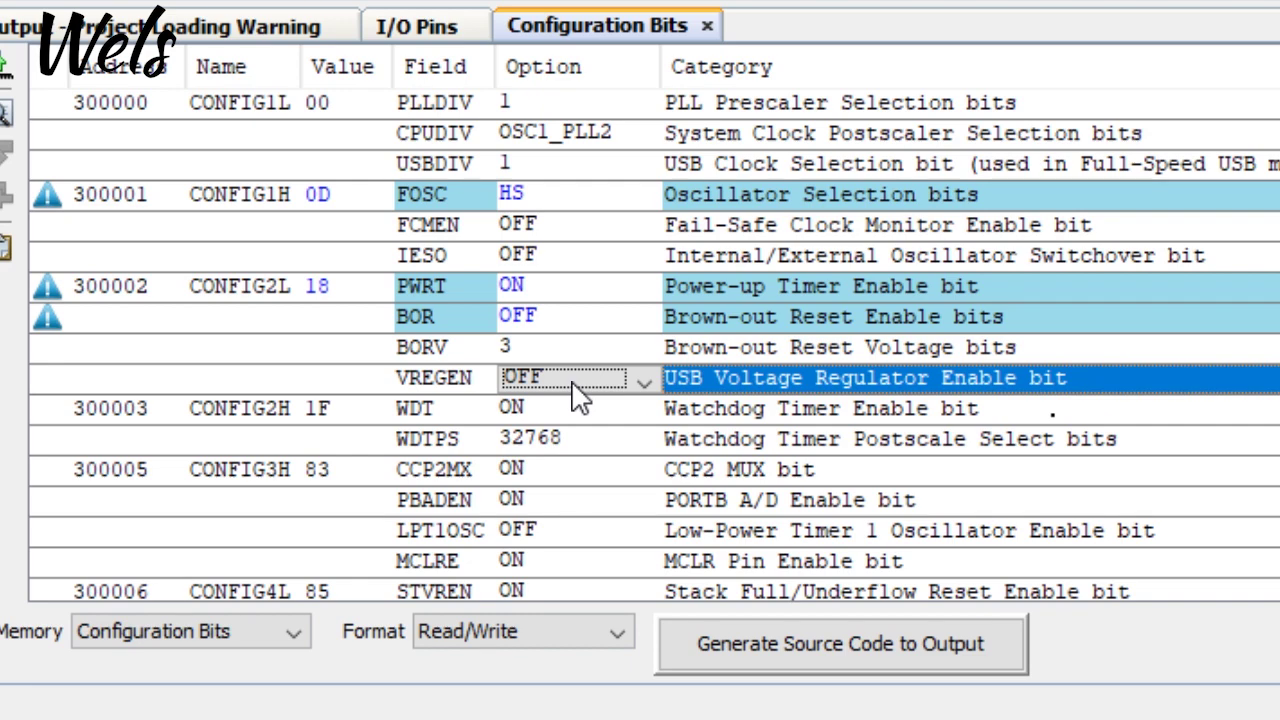
scroll(748, 345, "down", 1)
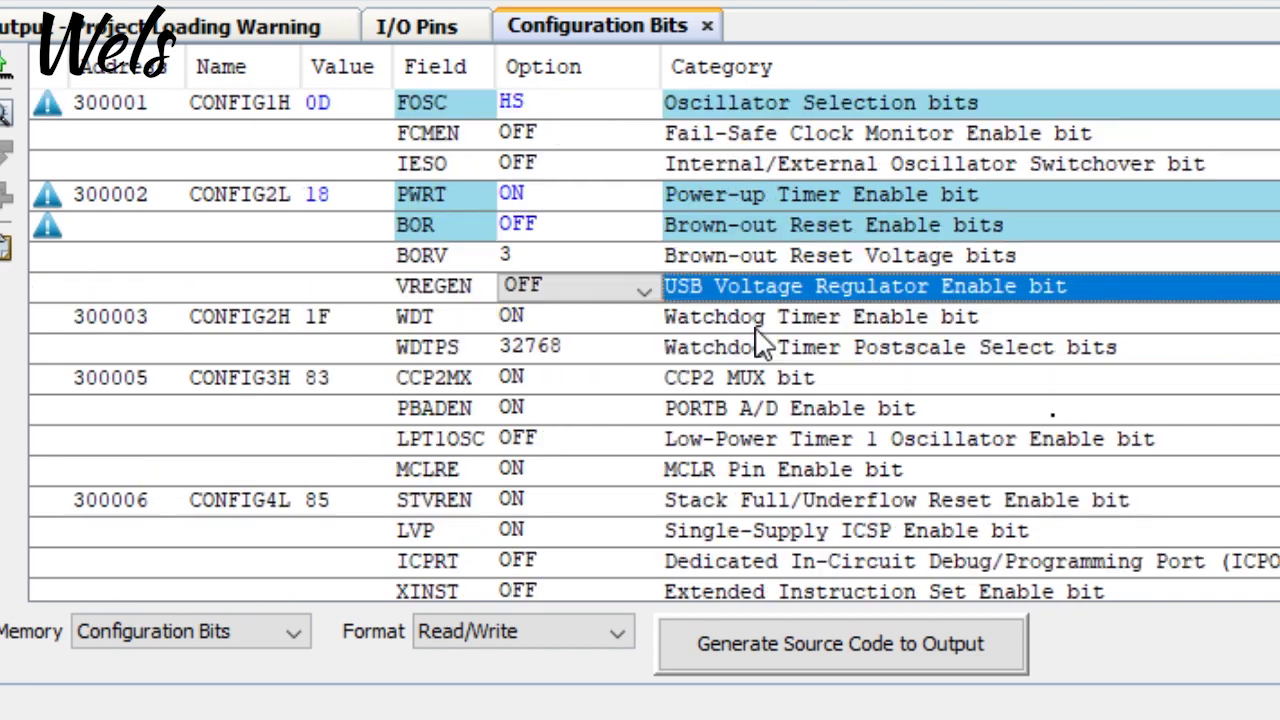
left_click(578, 318)
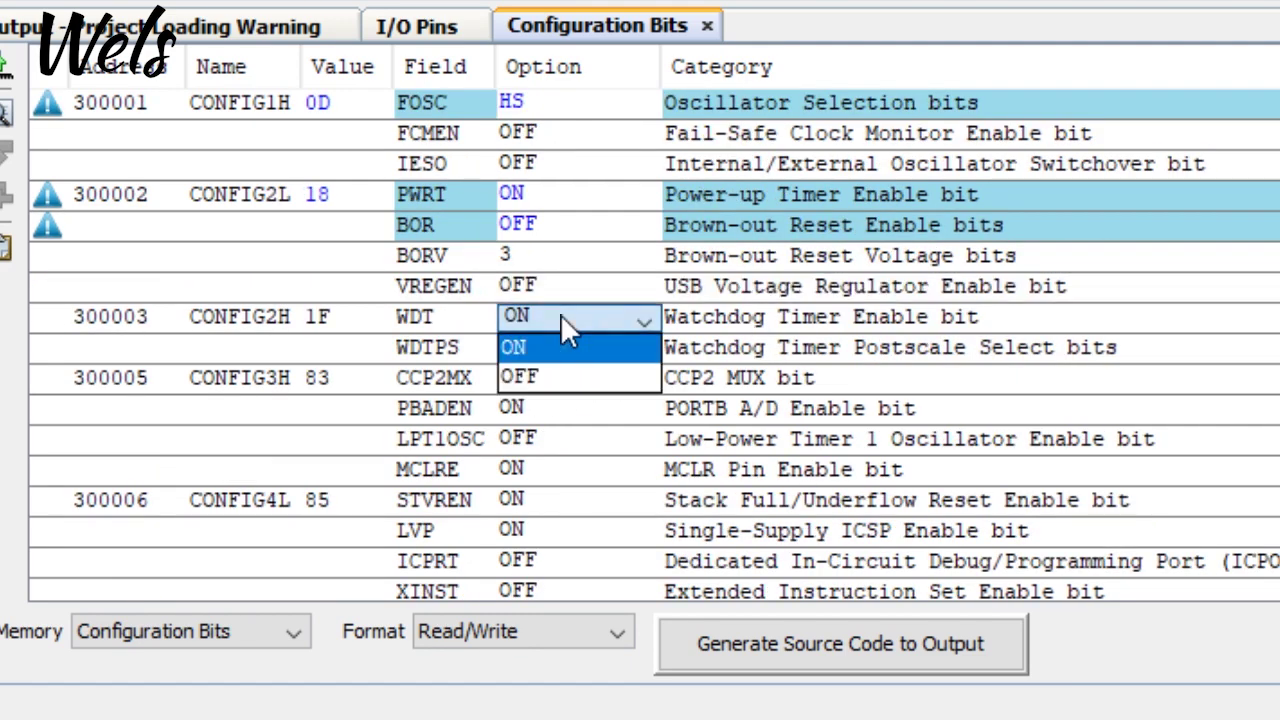
left_click(598, 382)
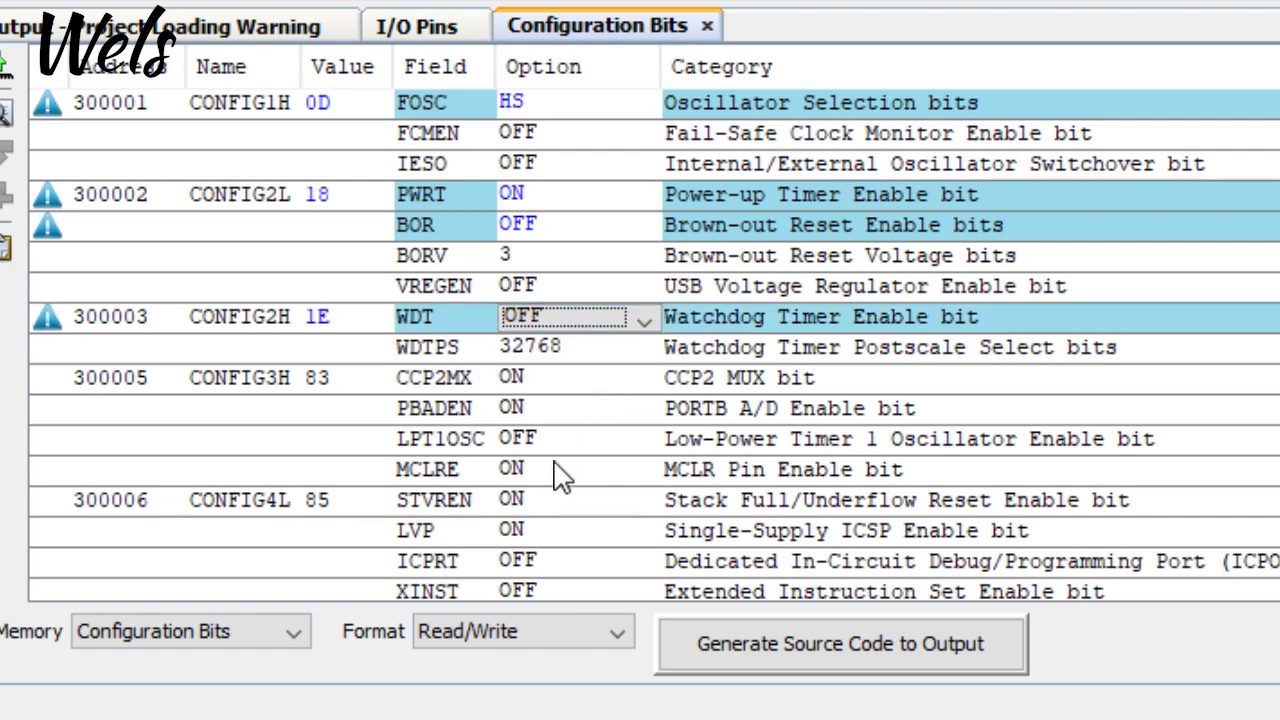
Choose ON for the CCP2MX bit and OFF for the PBADEN PORTB A/D enable bit.
scroll(797, 326, "down", 1)
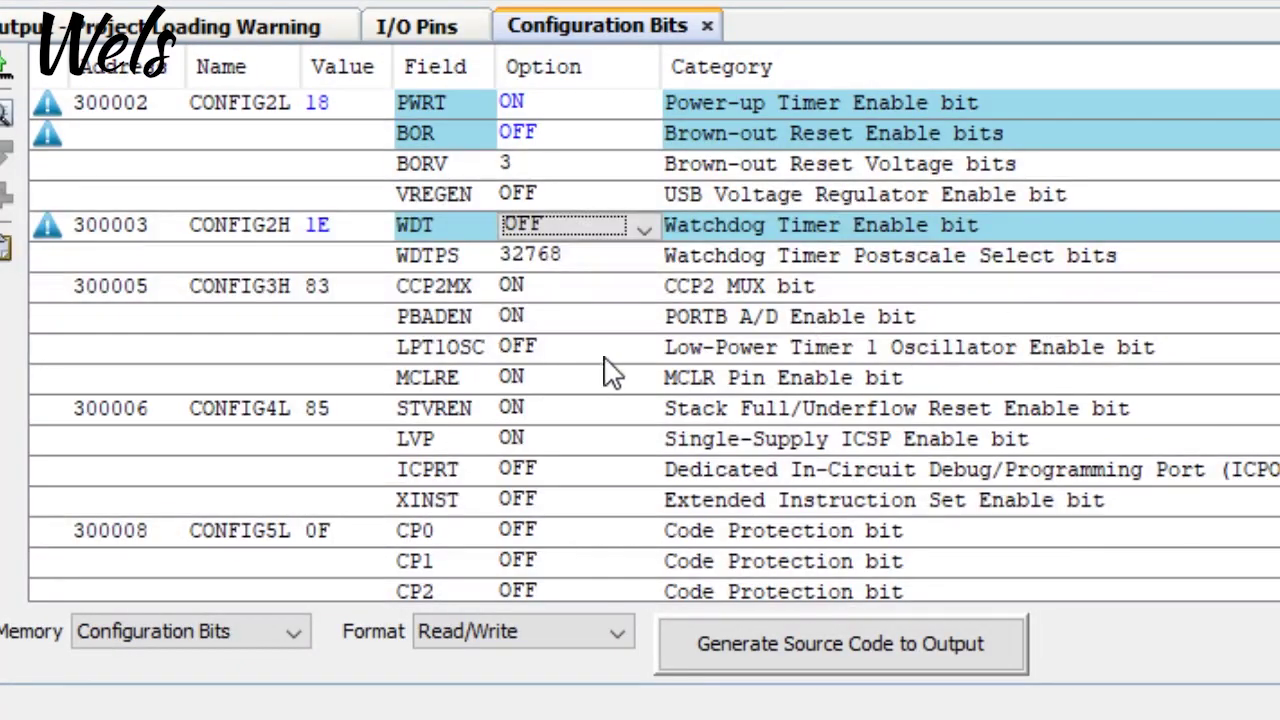
left_click(550, 292)
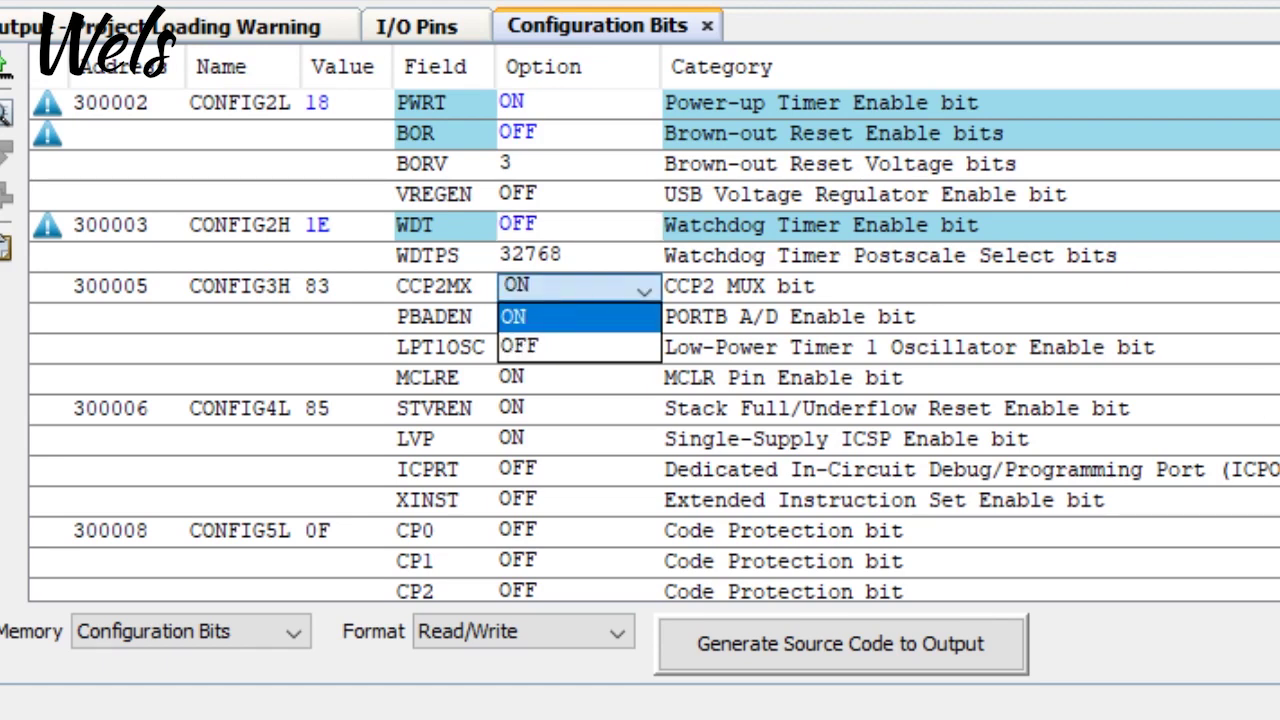
left_click(558, 320)
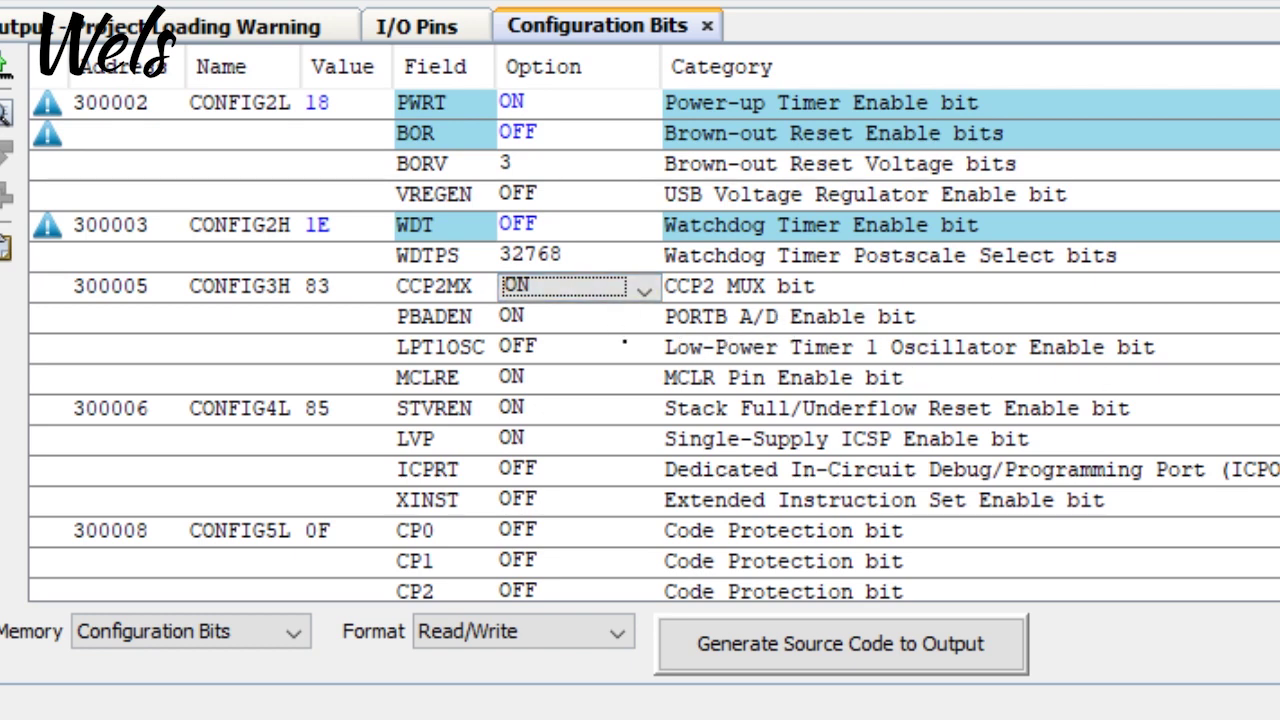
left_click(565, 316)
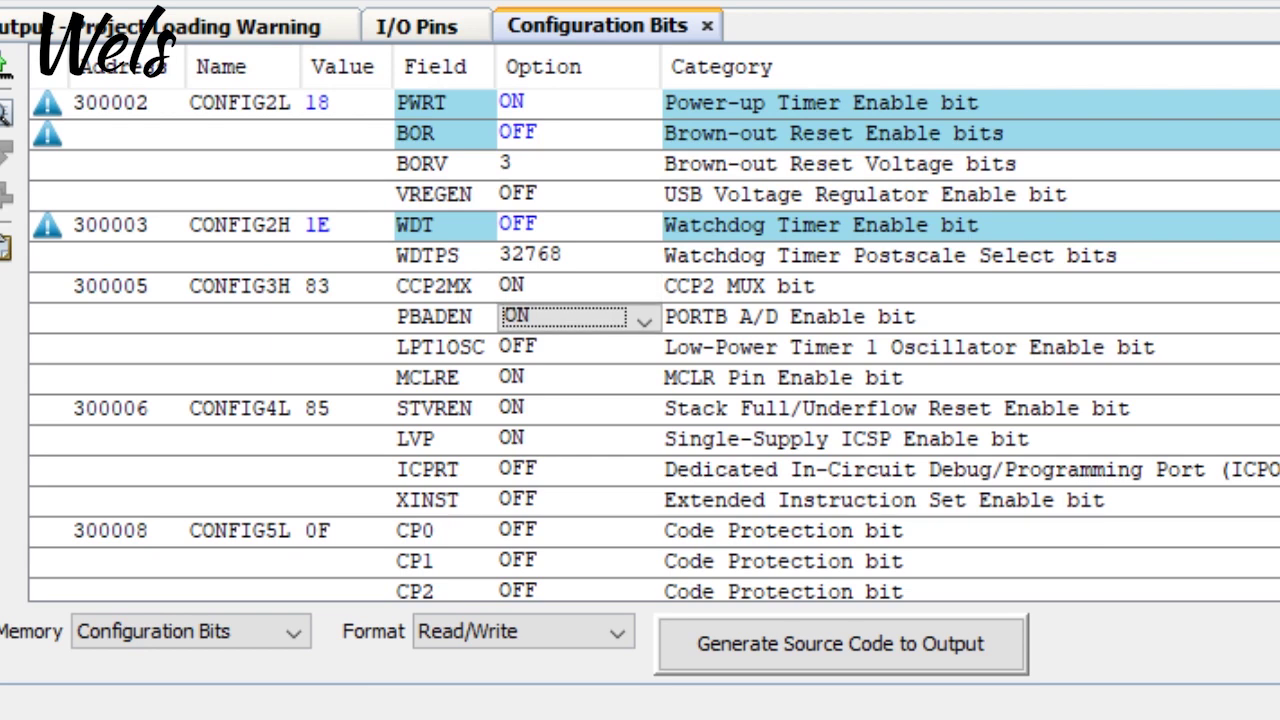
left_click(573, 322)
left_click(573, 378)
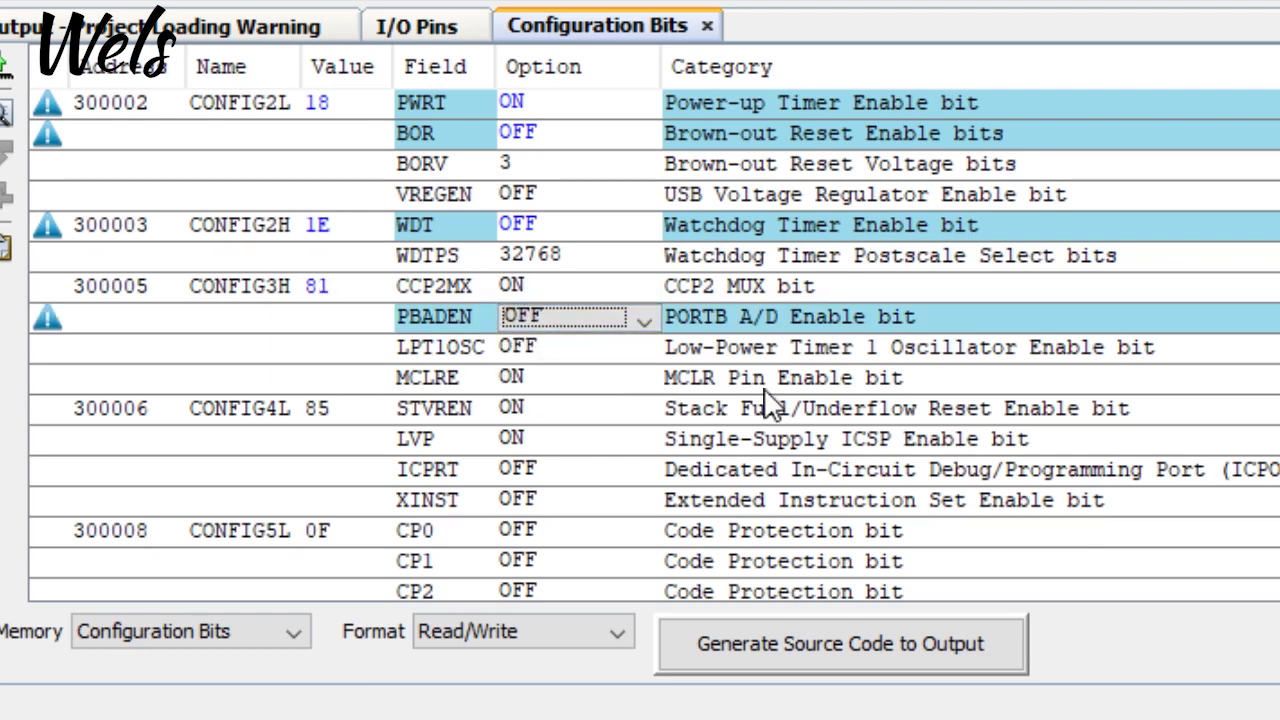
Choose ON for the MCLRE MCLR pin enable bit.
scroll(643, 400, "down", 1)
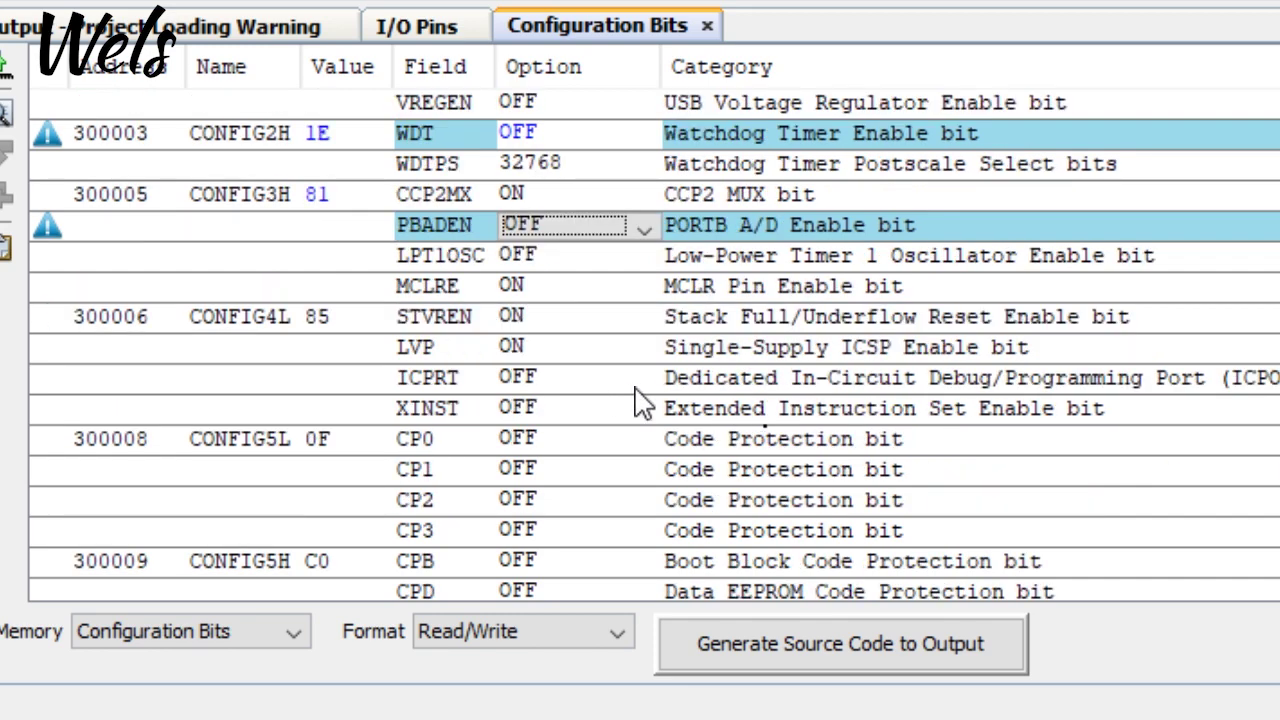
left_click(536, 286)
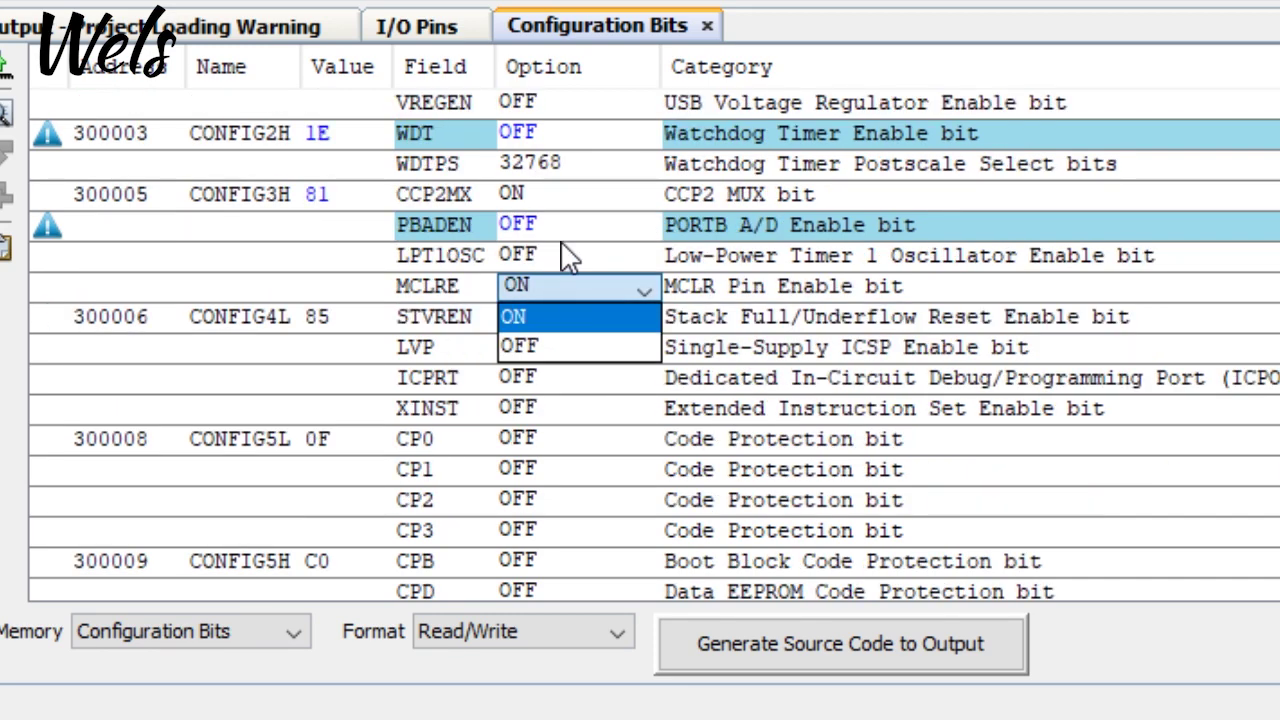
left_click(563, 252)
left_click(583, 289)
left_click(538, 322)
Set the STVREN stack full/underflow reset and the LVP single-supply ICSP enable bits to OFF.
scroll(570, 300, "down", 1)
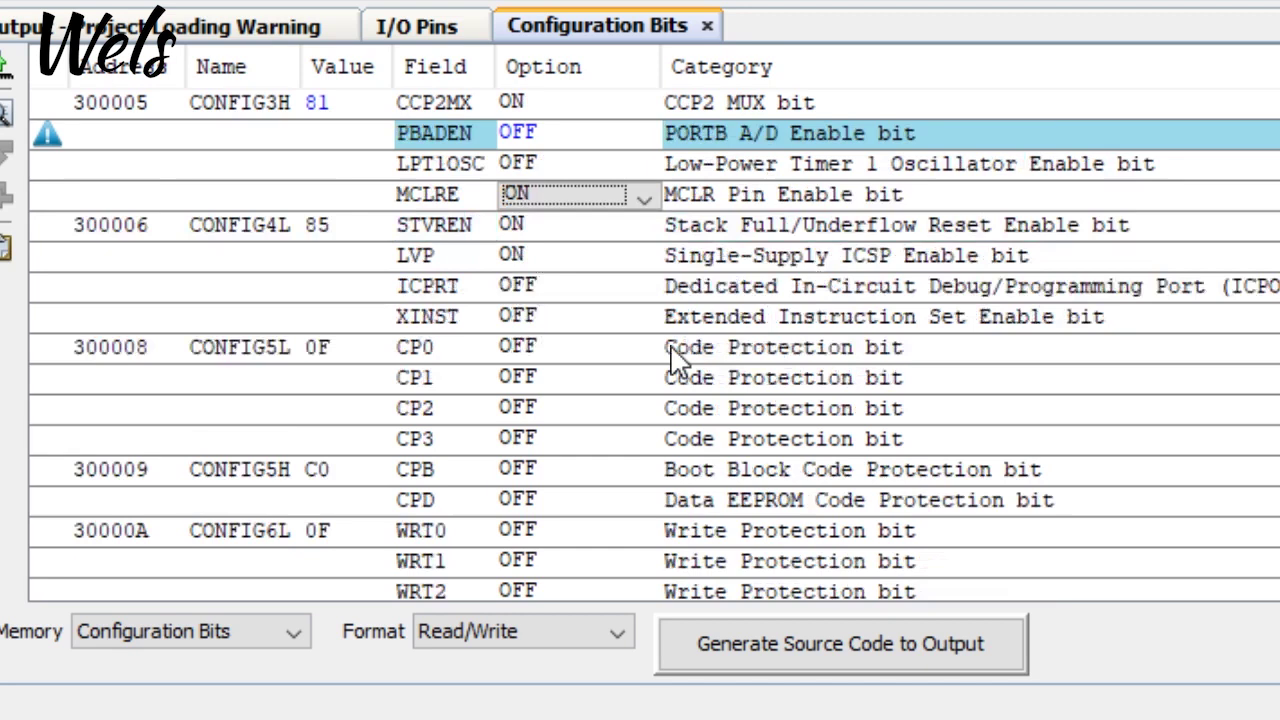
left_click(568, 233)
left_click(568, 233)
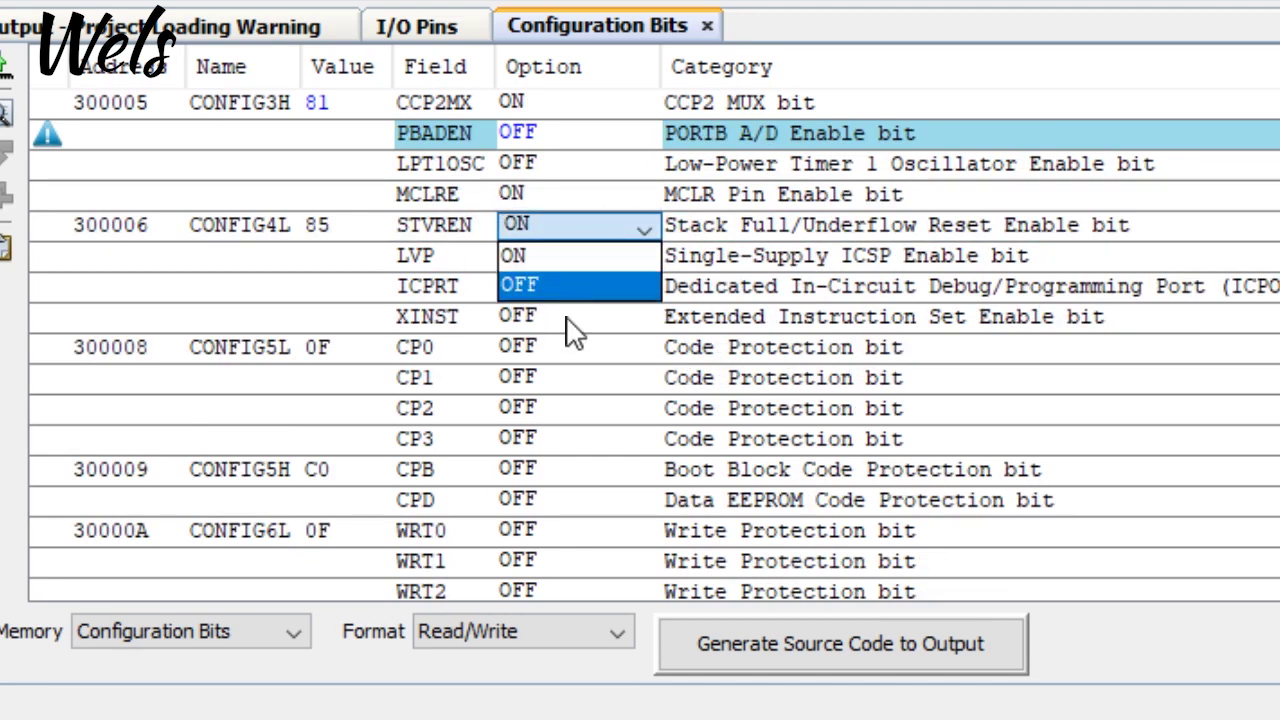
left_click(566, 292)
left_click(575, 258)
left_click(571, 262)
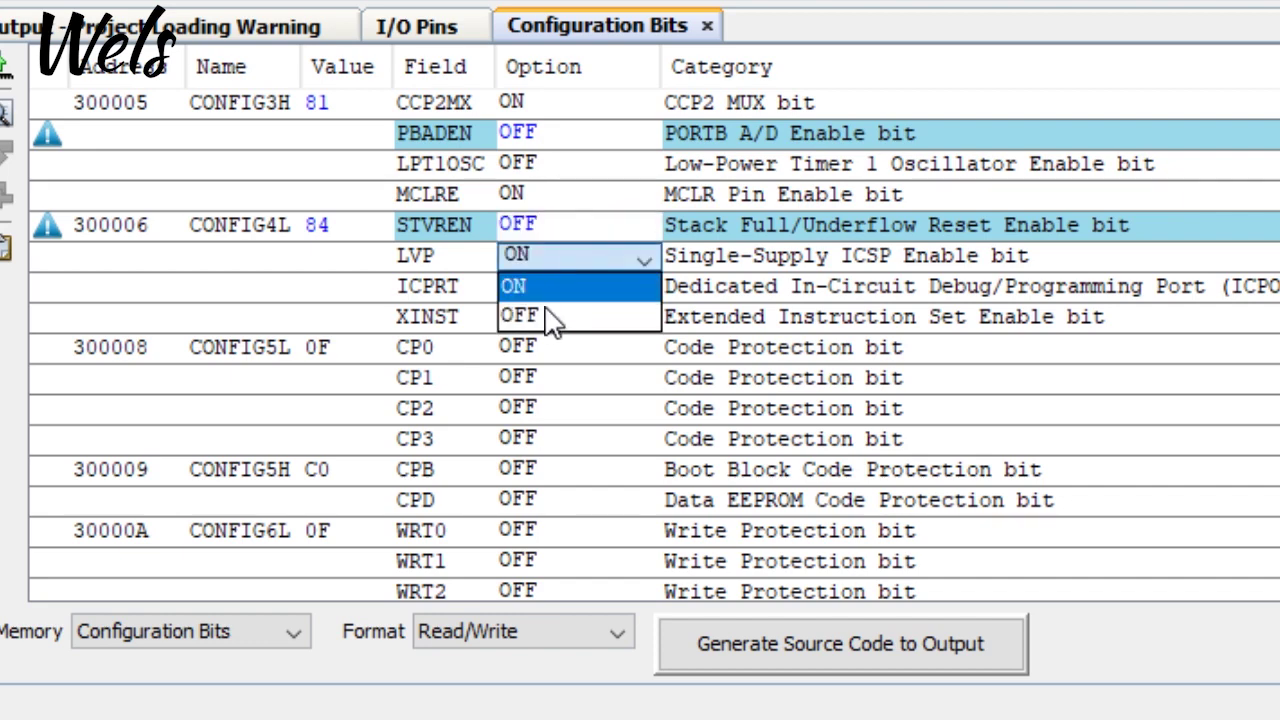
left_click(548, 318)
Check the remaining code, write and table read protection bits and generate the configuration source code to the output.
scroll(609, 451, "down", 3)
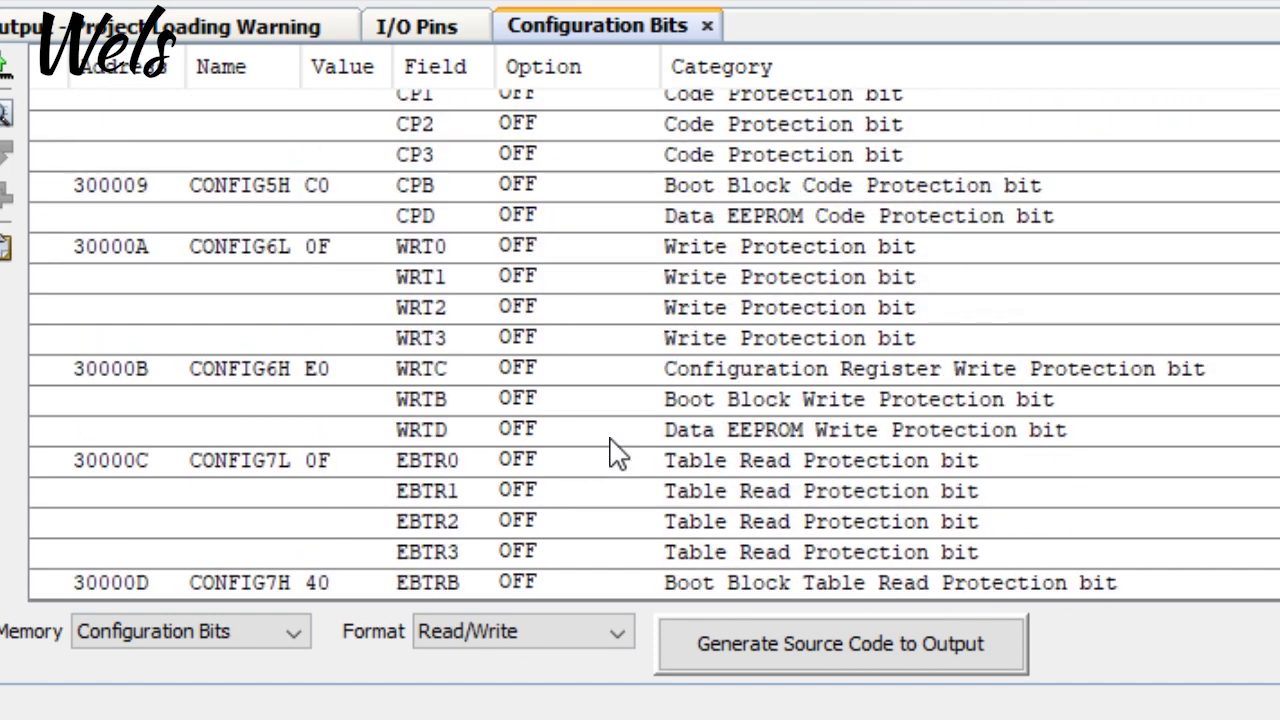
scroll(609, 451, "up", 3)
scroll(609, 451, "down", 1)
scroll(600, 432, "down", 1)
scroll(780, 320, "down", 1)
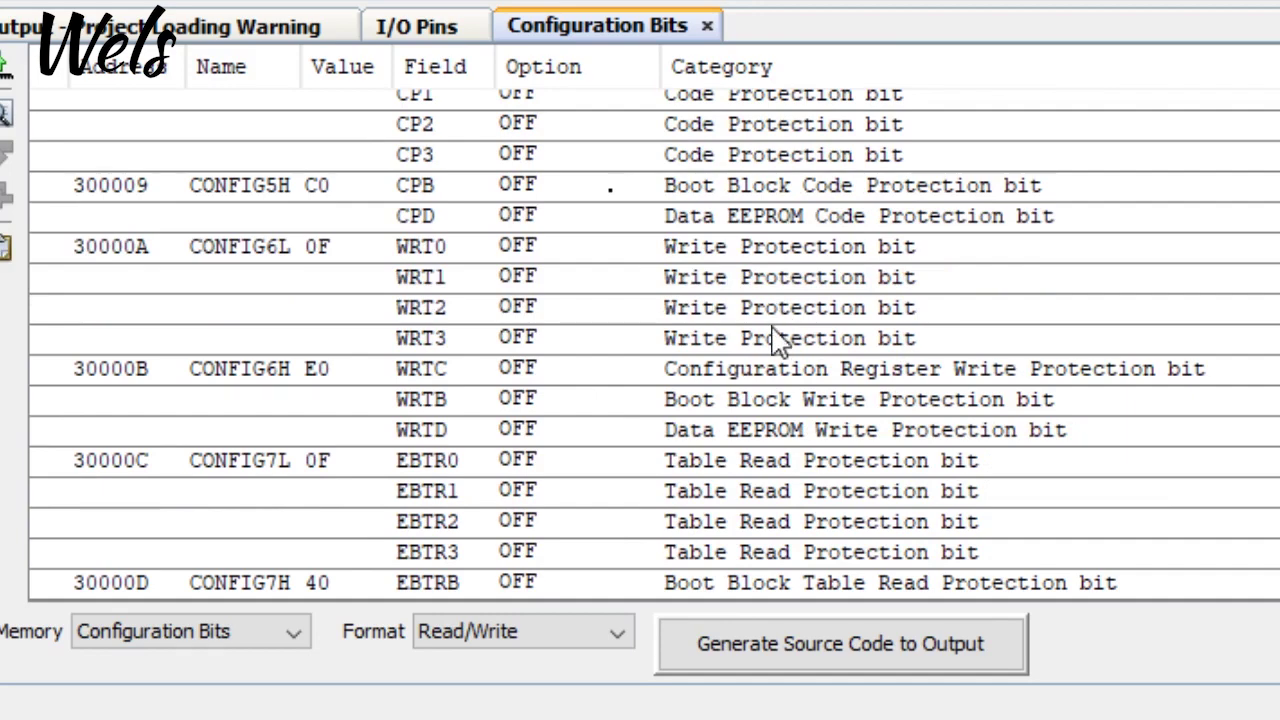
scroll(625, 355, "up", 1)
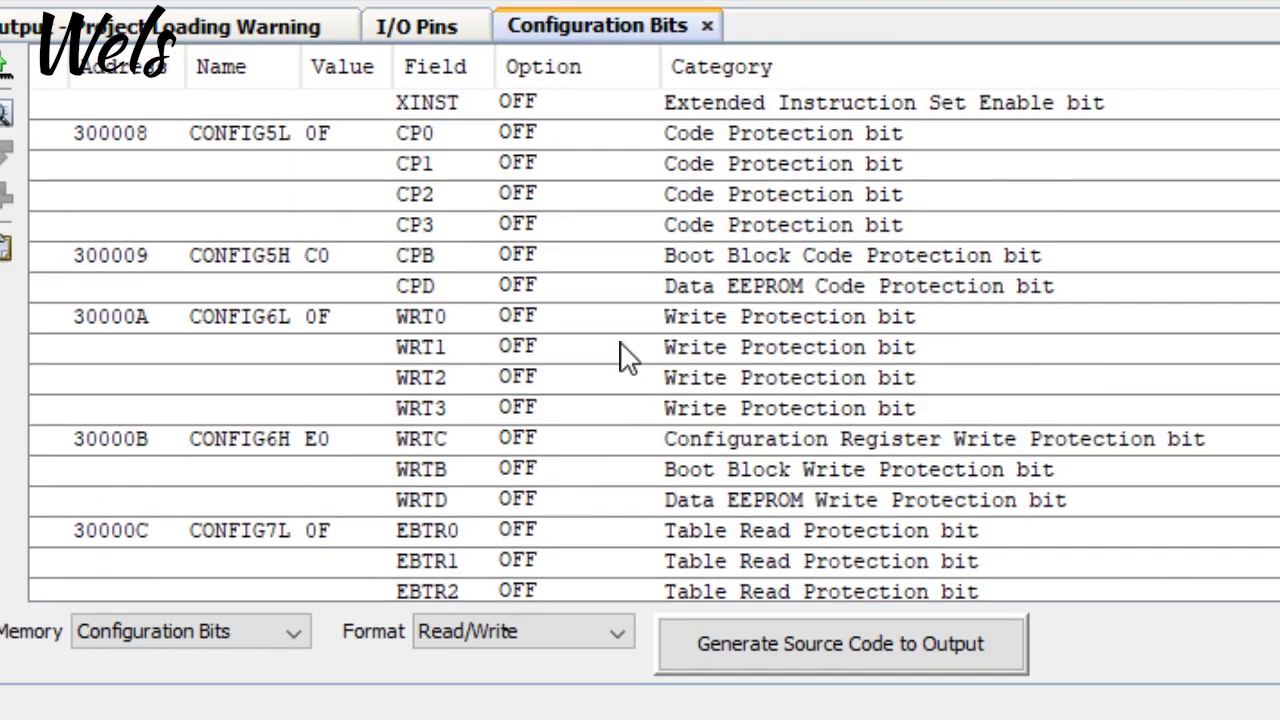
scroll(625, 355, "down", 1)
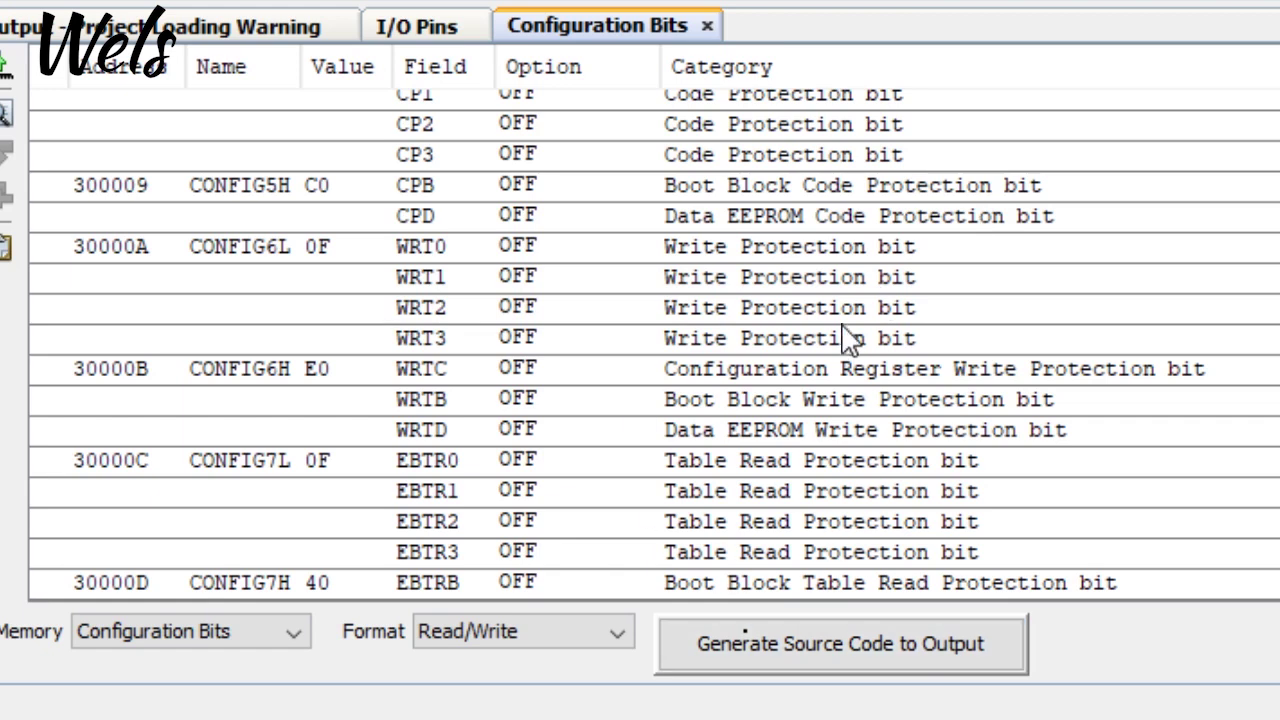
left_click(877, 657)
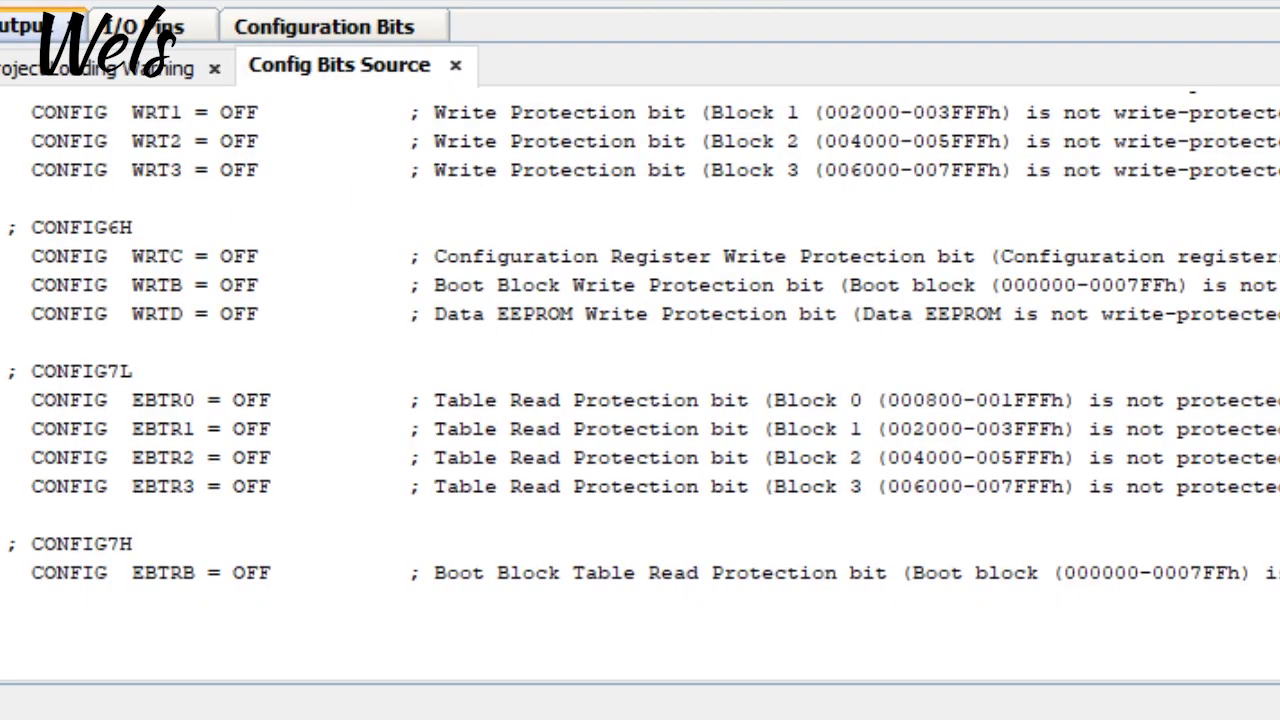
Copy the complete generated configuration bits source into Programa_principal.asm, leaving out any duplicate block.
left_click_drag(700, 600, 229, 514)
scroll(86, 314, "up", 13)
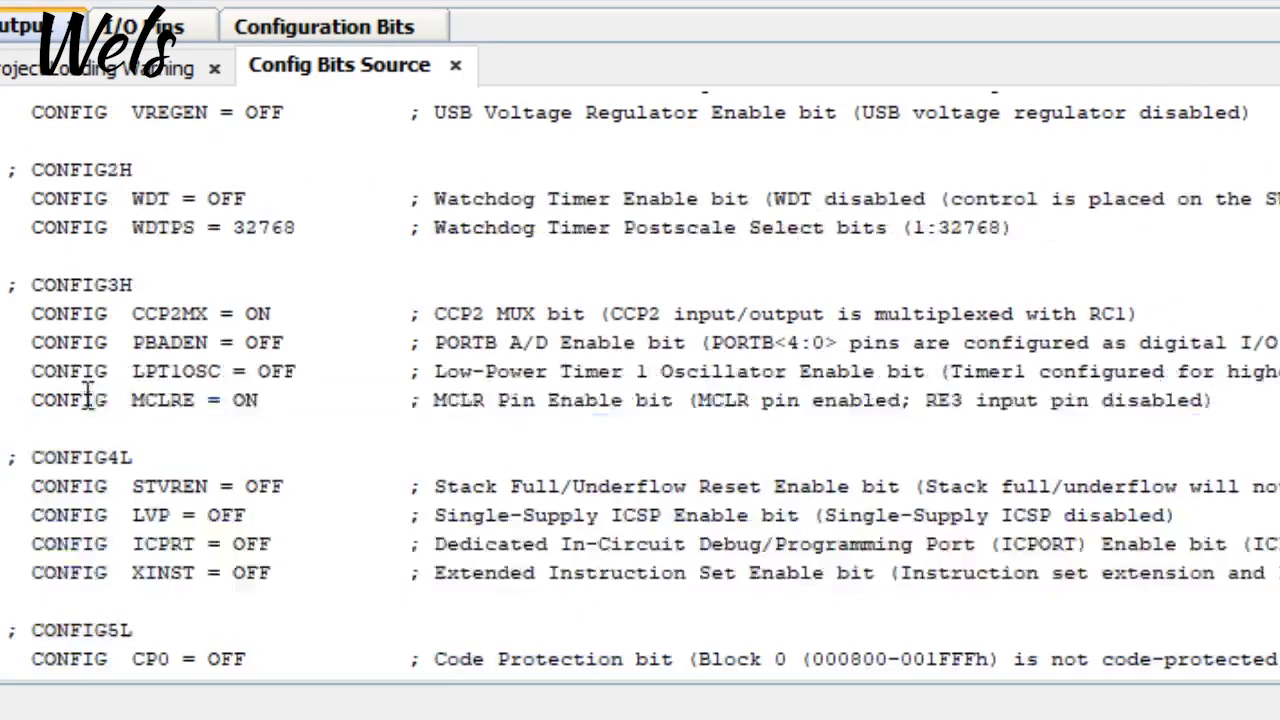
left_click_drag(88, 398, 8, 110)
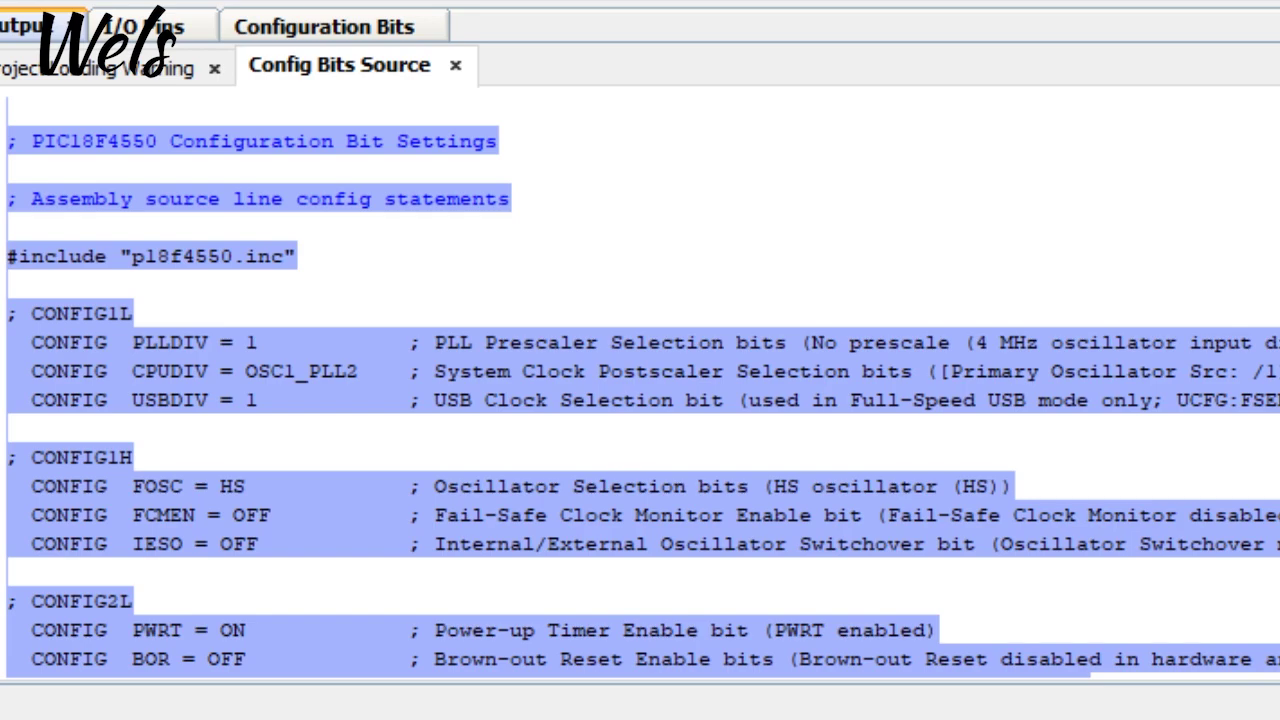
key("ctrl+v")
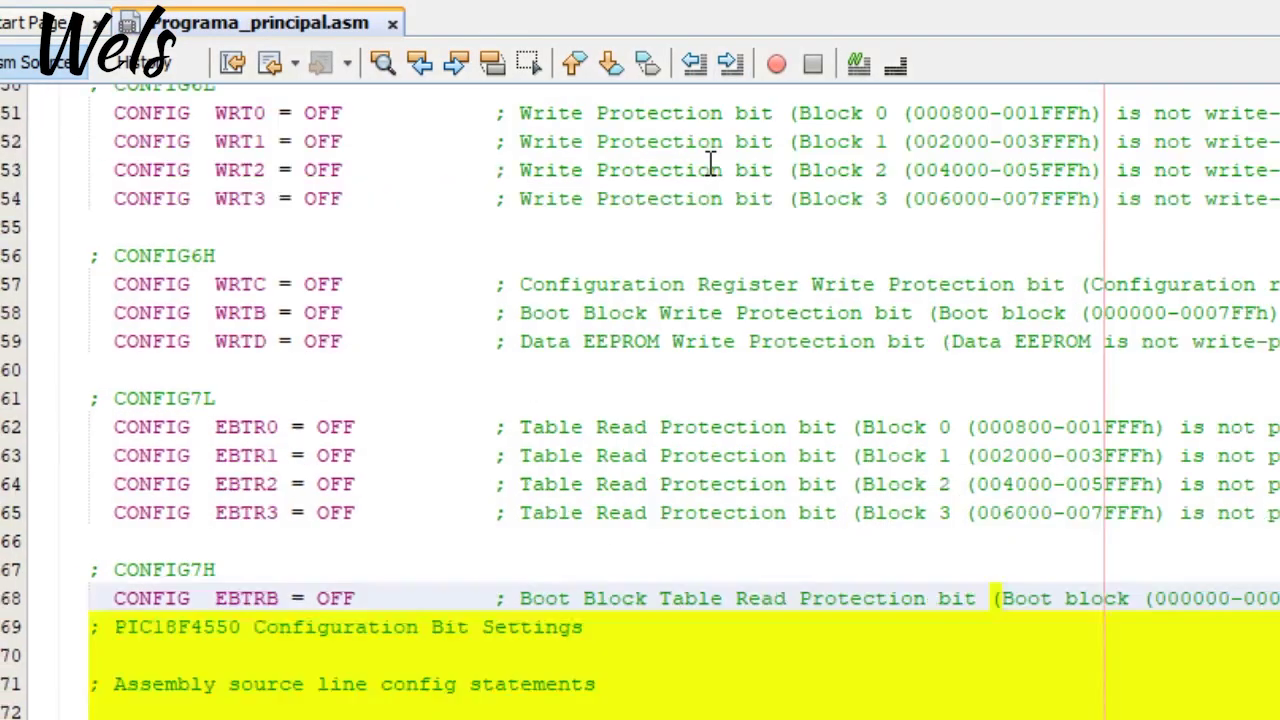
key("ctrl+z")
Review the configuration statements in Programa_principal.asm from the p18f4550.inc include down to the CONFIG7H section.
scroll(710, 180, "up", 17)
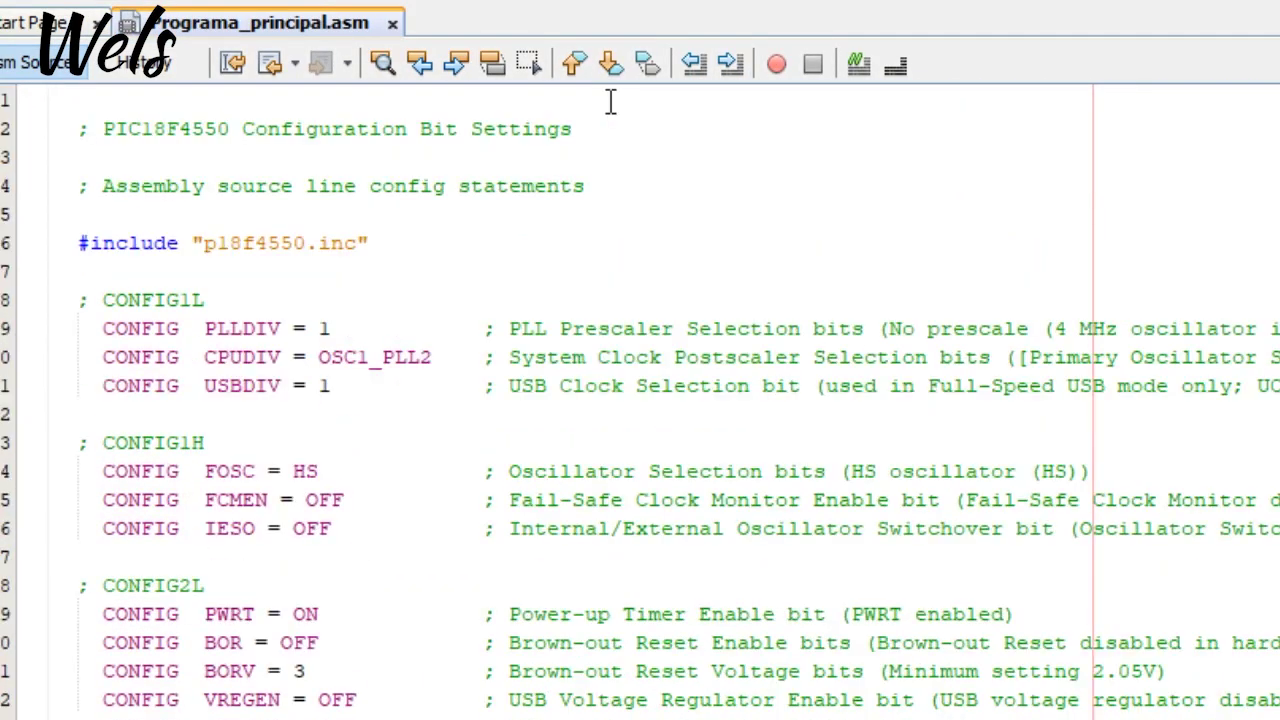
scroll(733, 360, "down", 2)
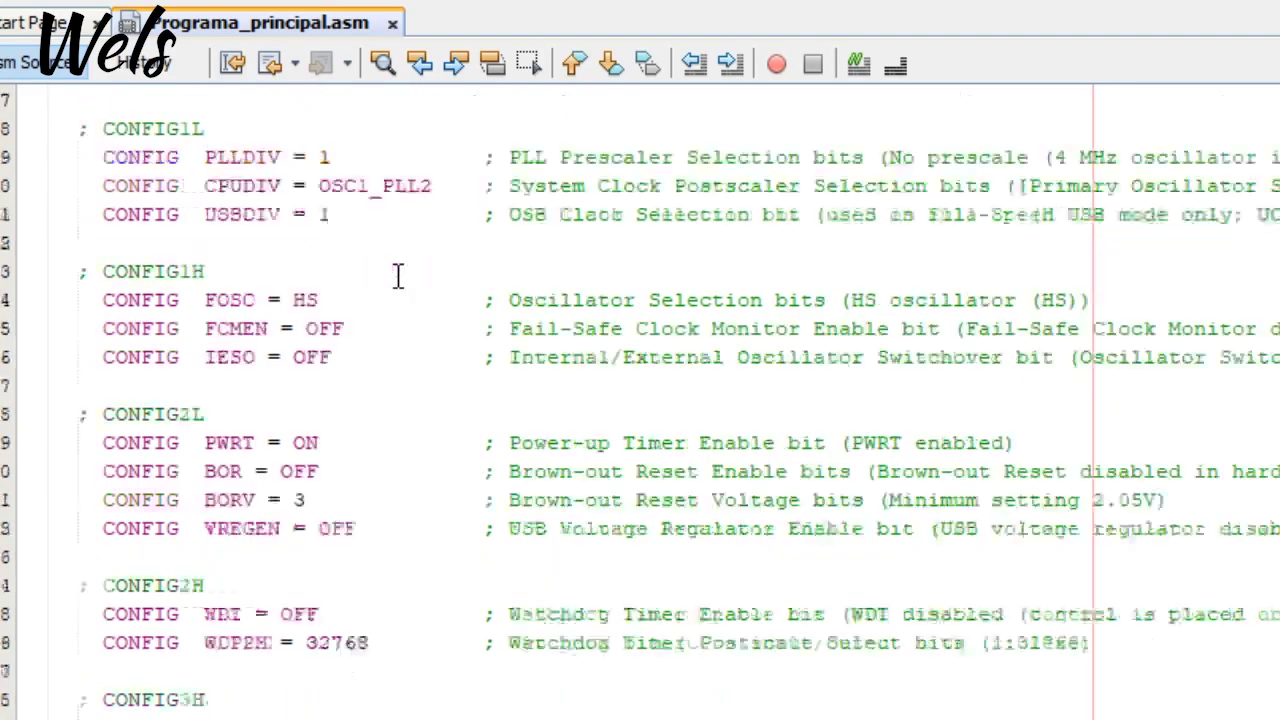
scroll(508, 445, "down", 13)
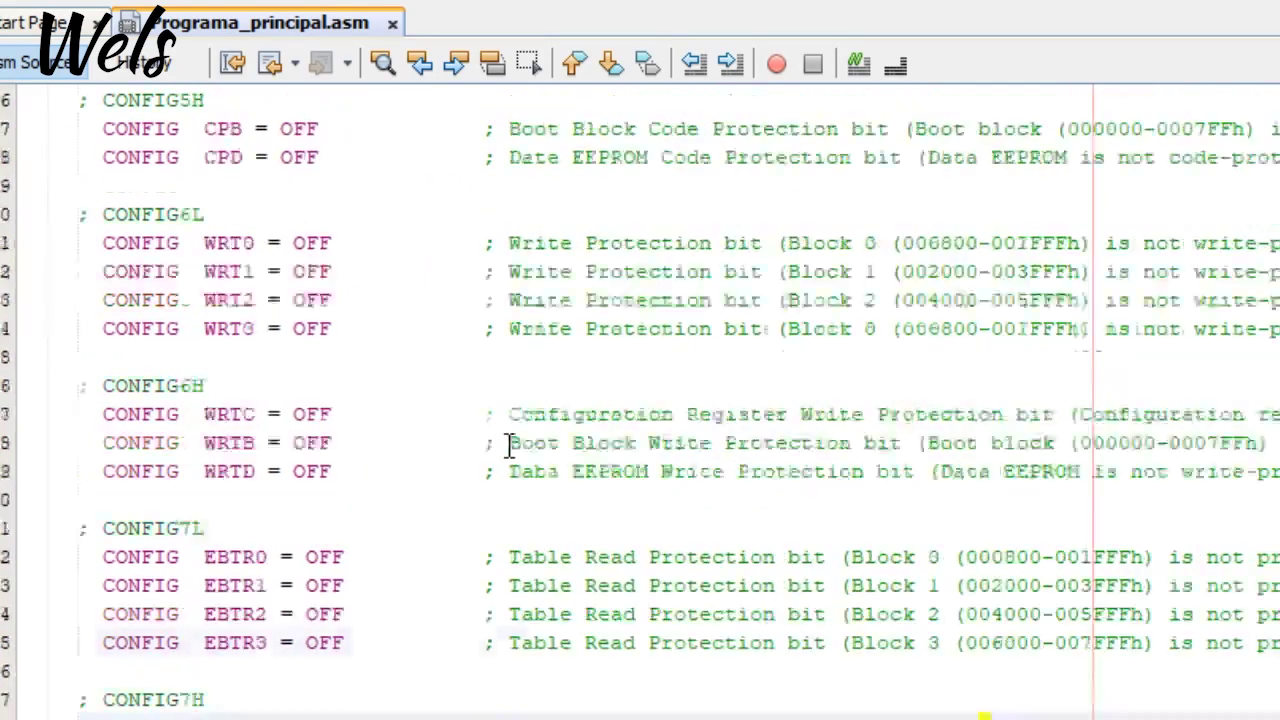
scroll(508, 445, "down", 1)
scroll(510, 430, "up", 20)
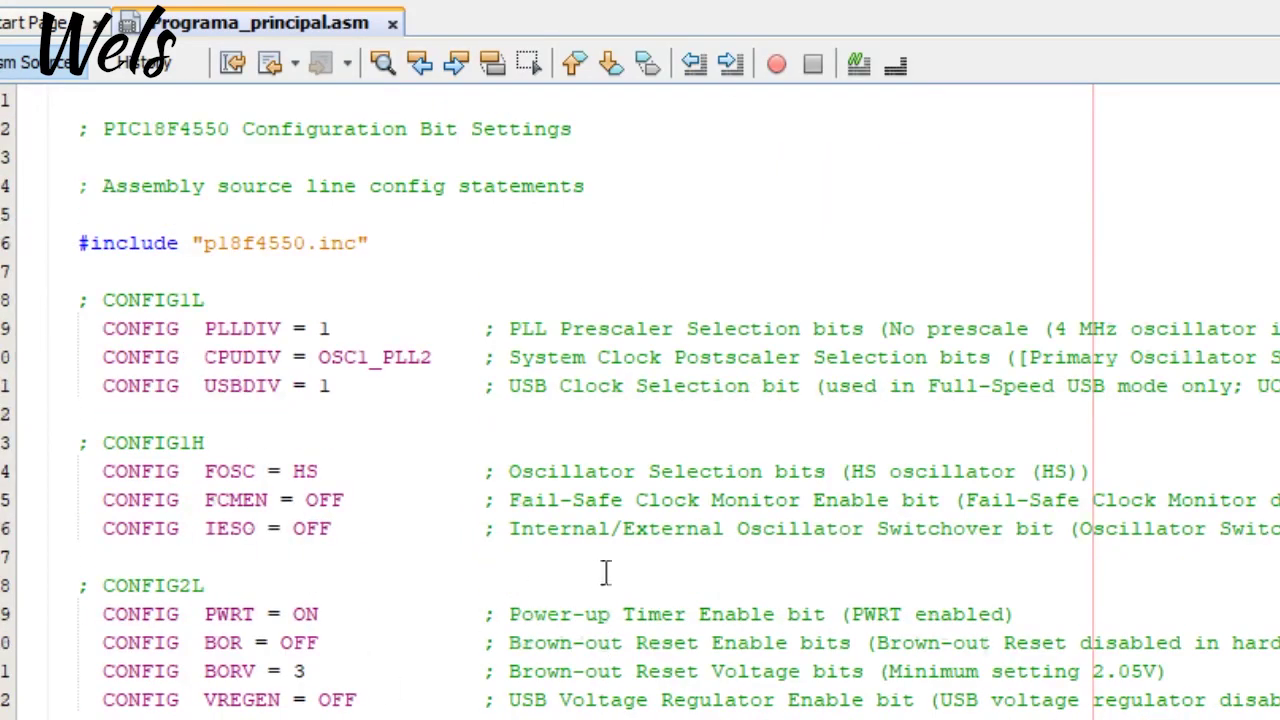
scroll(606, 574, "down", 20)
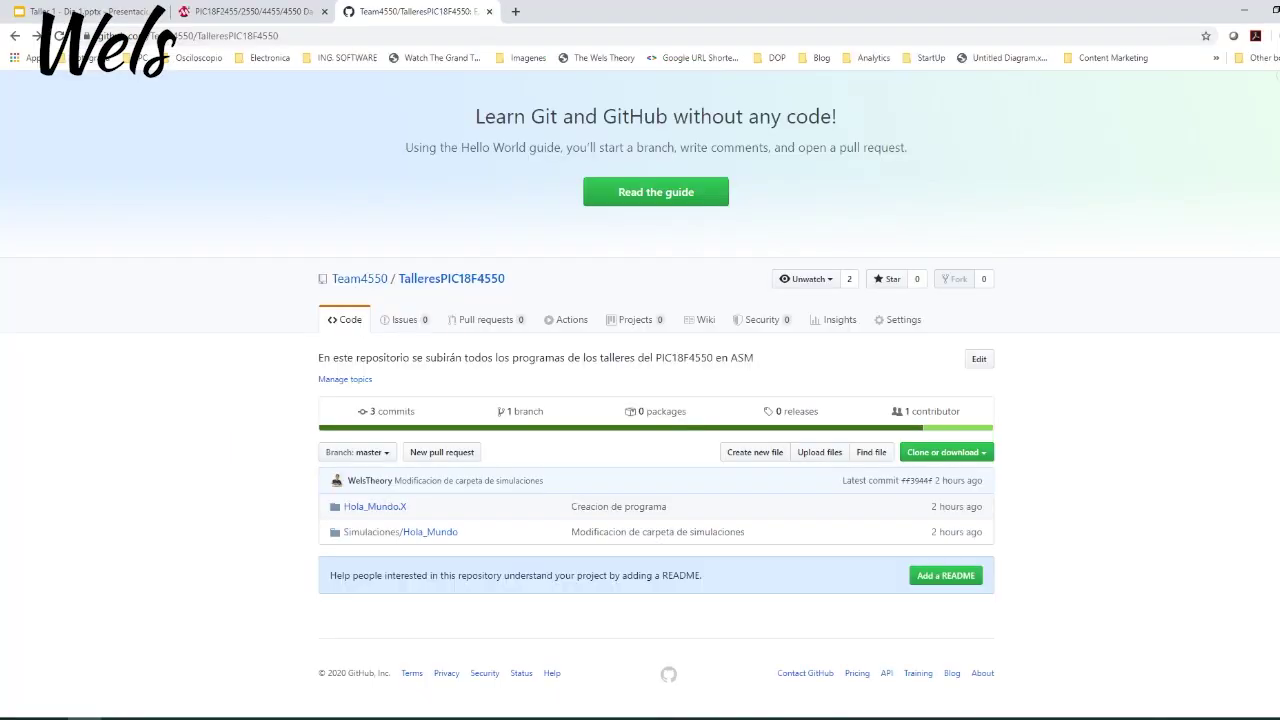
Switch to the Taller 1 - Dia 1 presentation in Chrome and present it from "5) Programa" to the Hola Mundo slide.
left_click(128, 14)
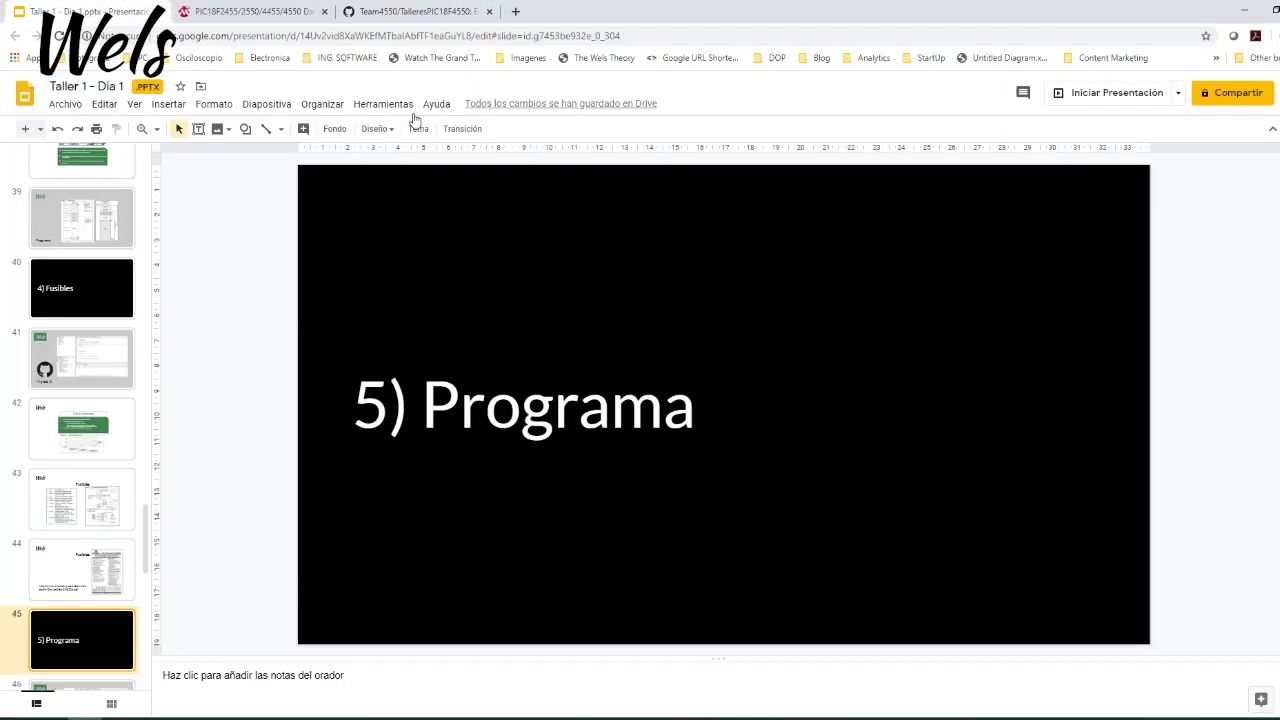
left_click(1112, 97)
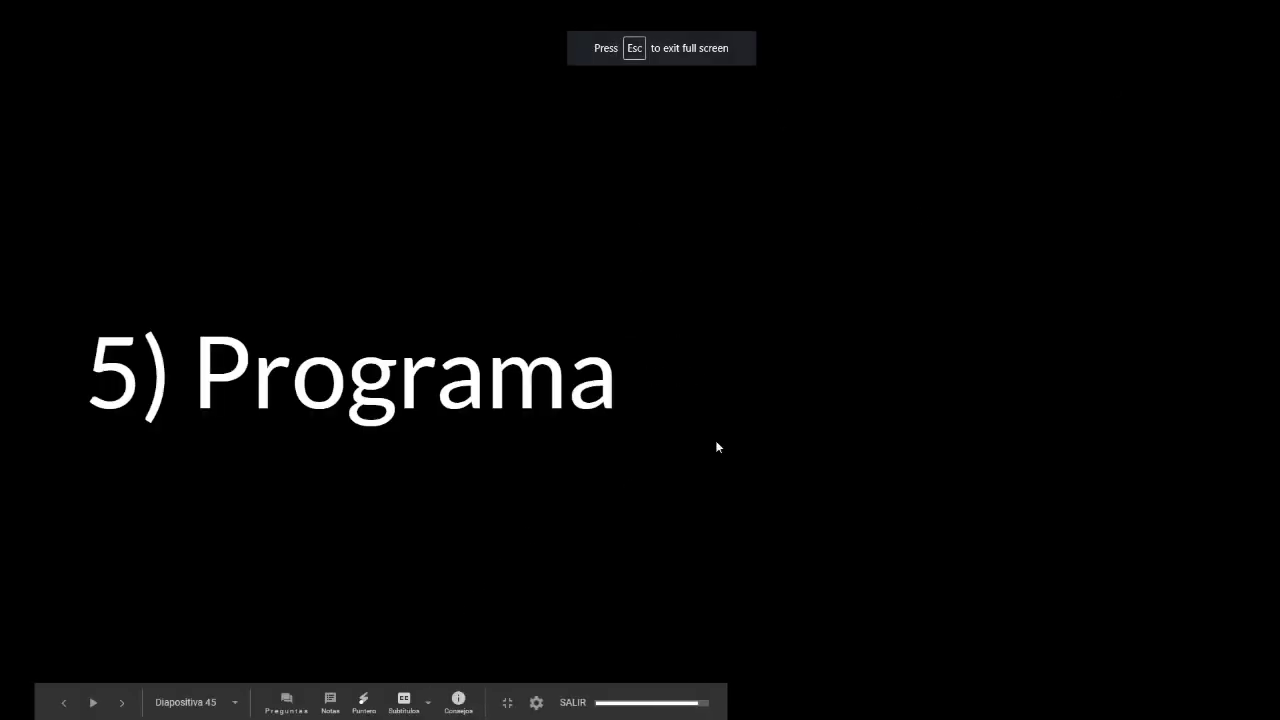
left_click(896, 372)
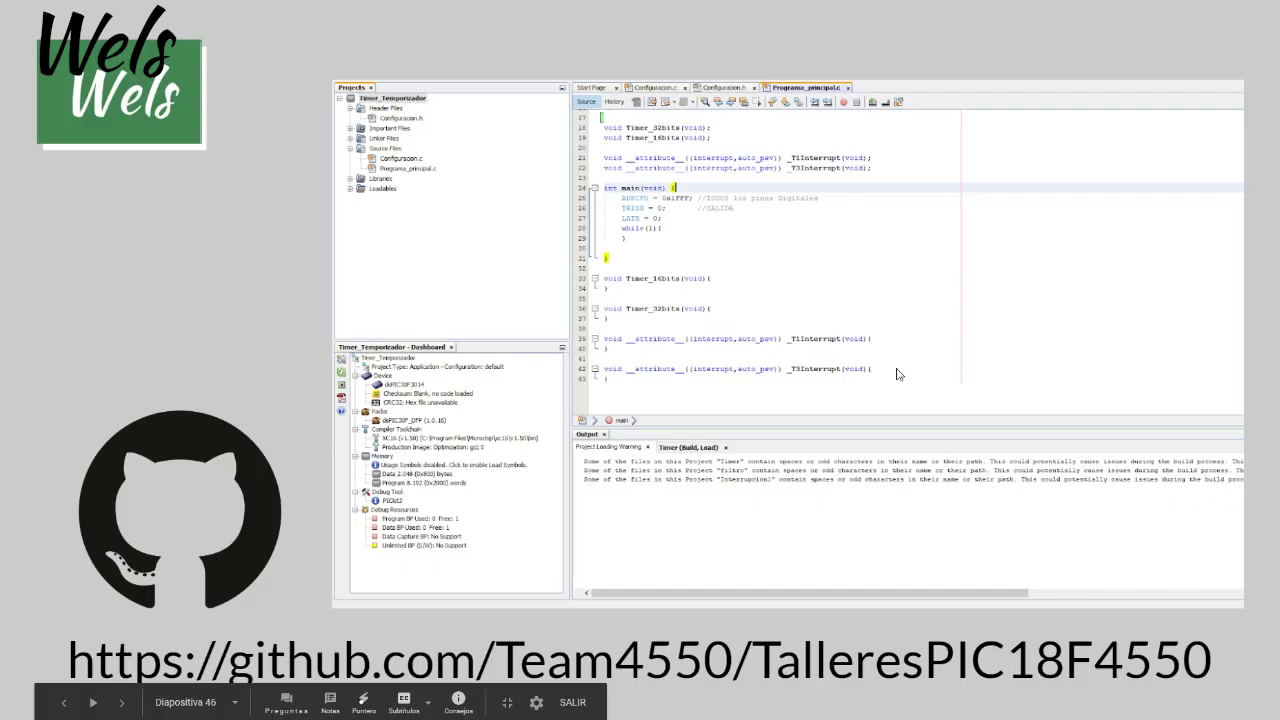
left_click(896, 372)
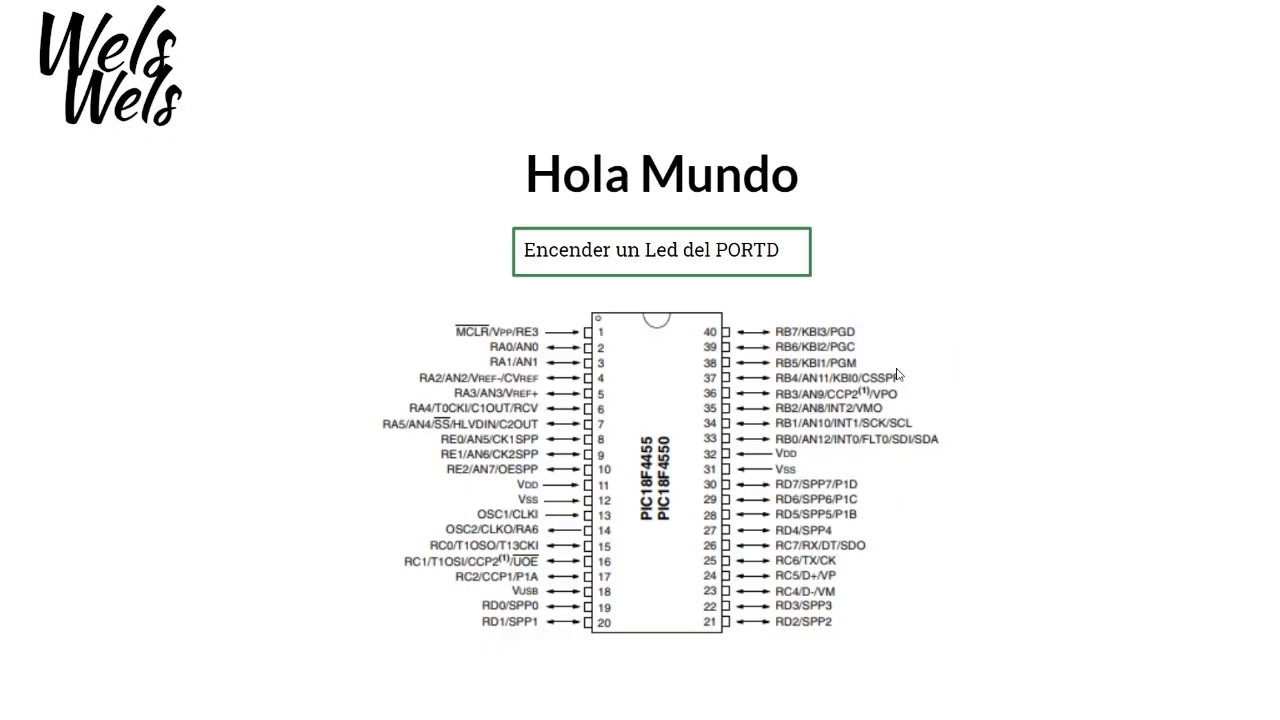
Leave the slideshow and switch to the untitled drawing in Paint.
key("alt+Tab")
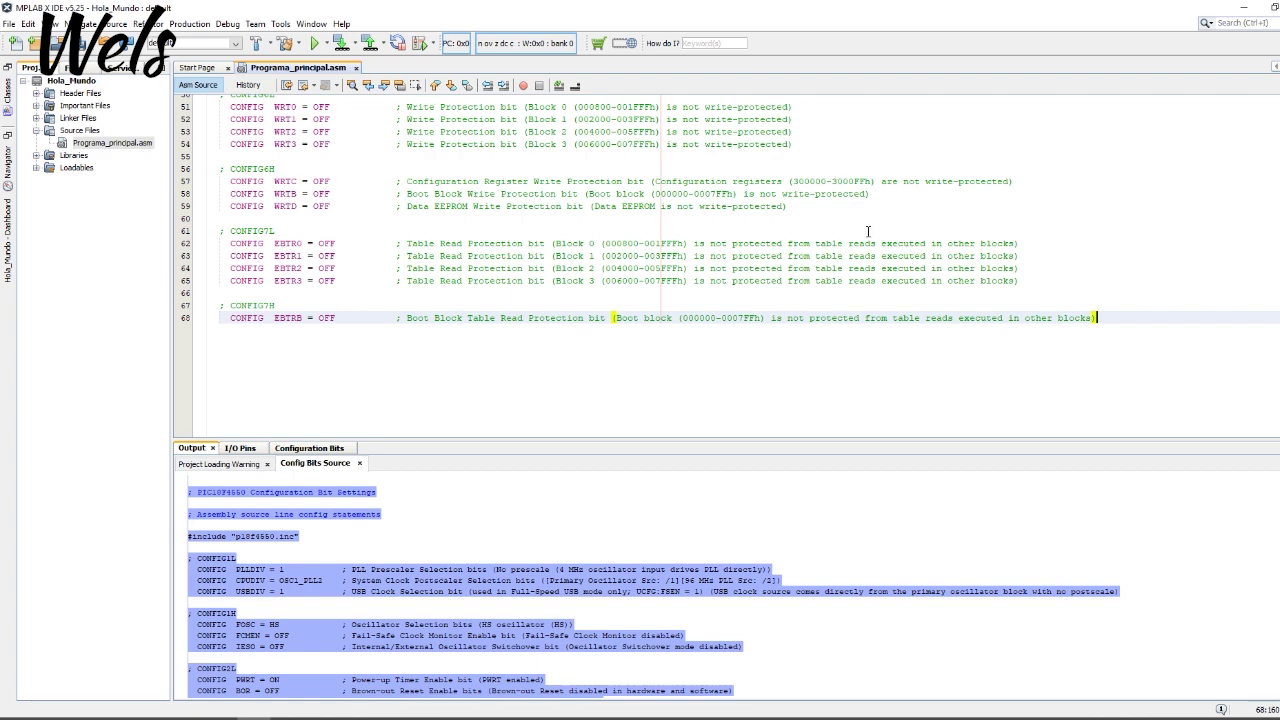
key("alt+Tab")
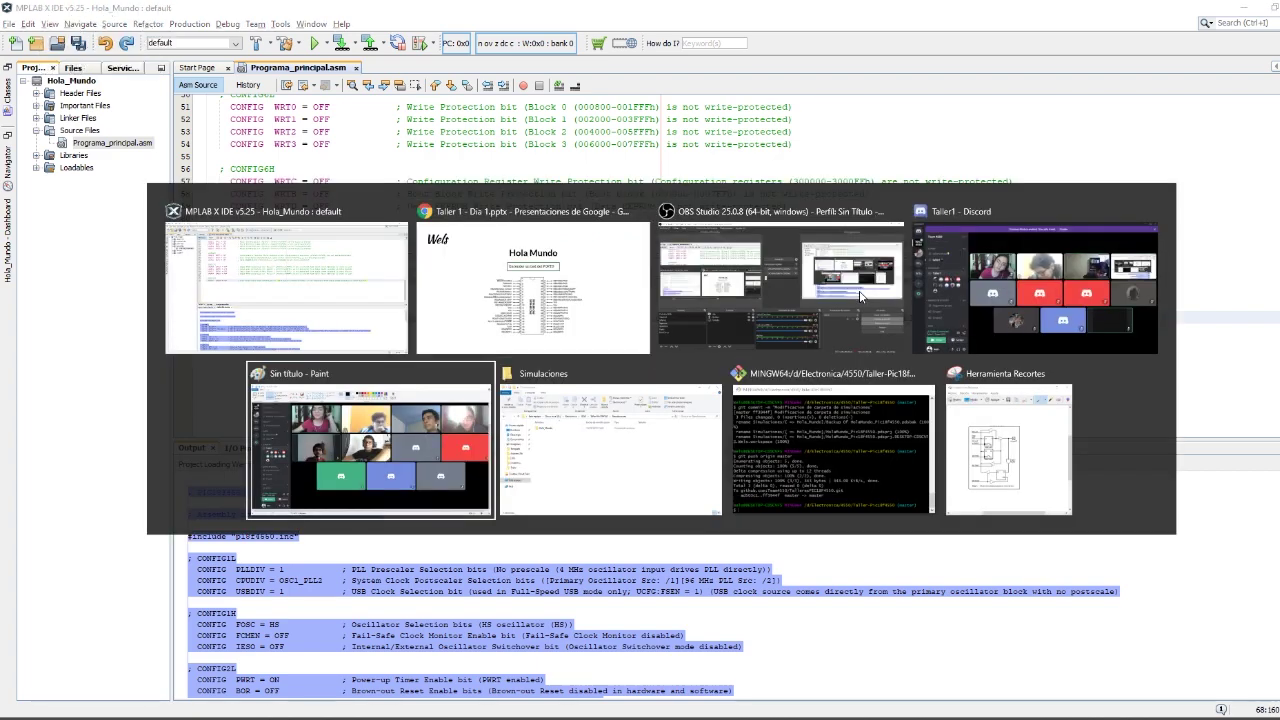